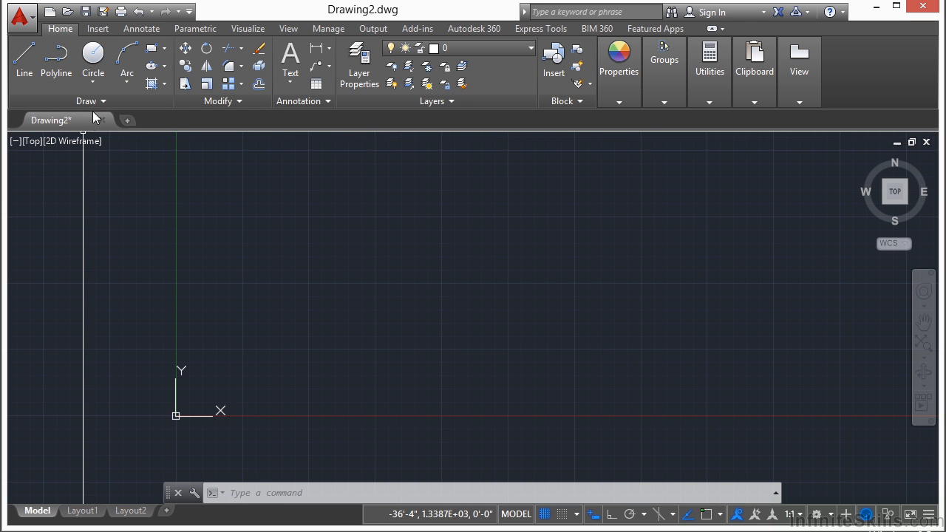
Draw a closed five-sided polyline above the X axis and select it to check whether it is one object
left_click(58, 68)
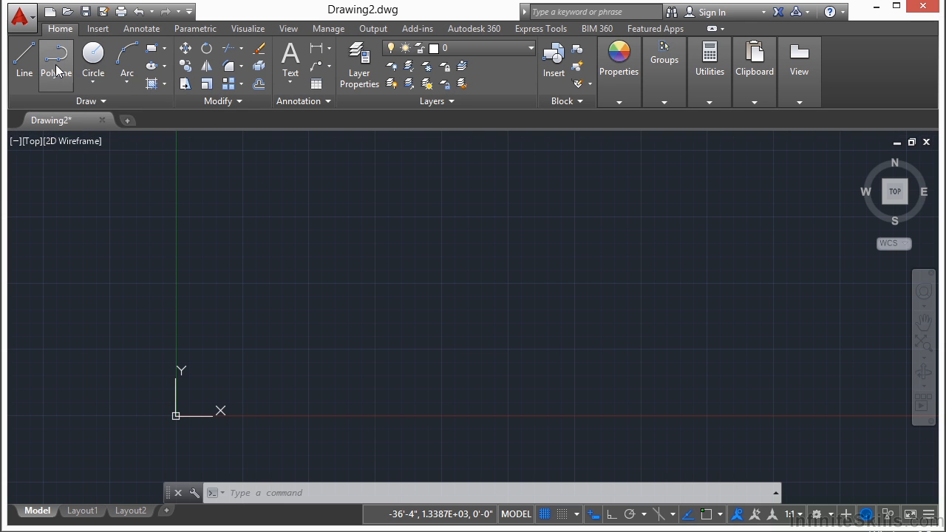
left_click(285, 231)
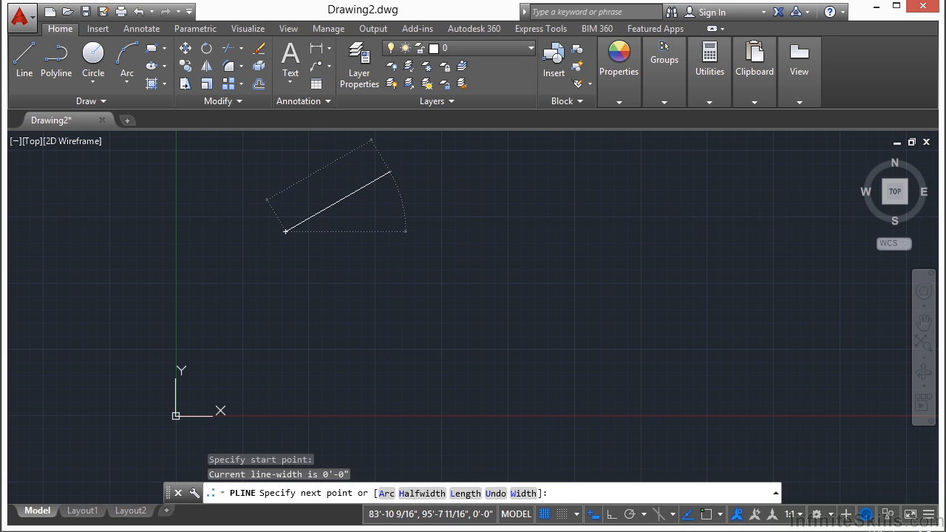
left_click(391, 172)
left_click(573, 191)
left_click(583, 336)
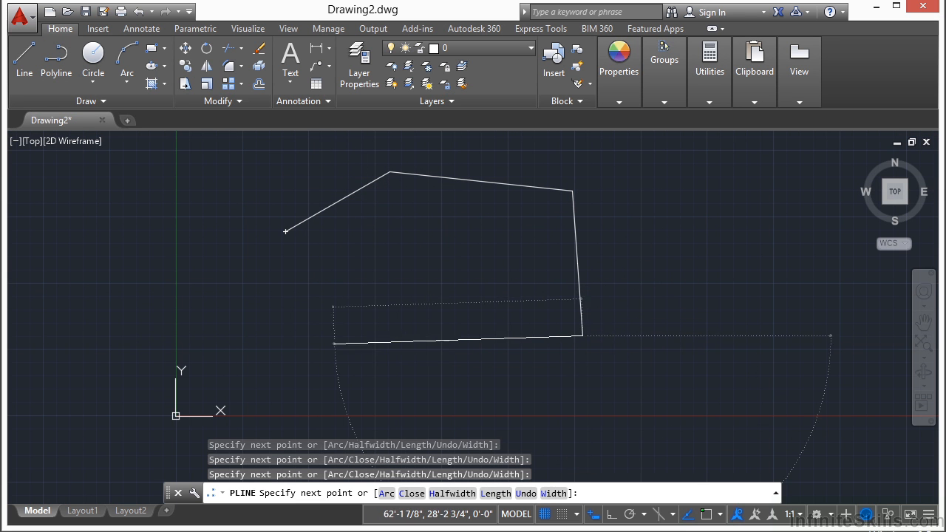
left_click(334, 342)
type("cl")
key("Return")
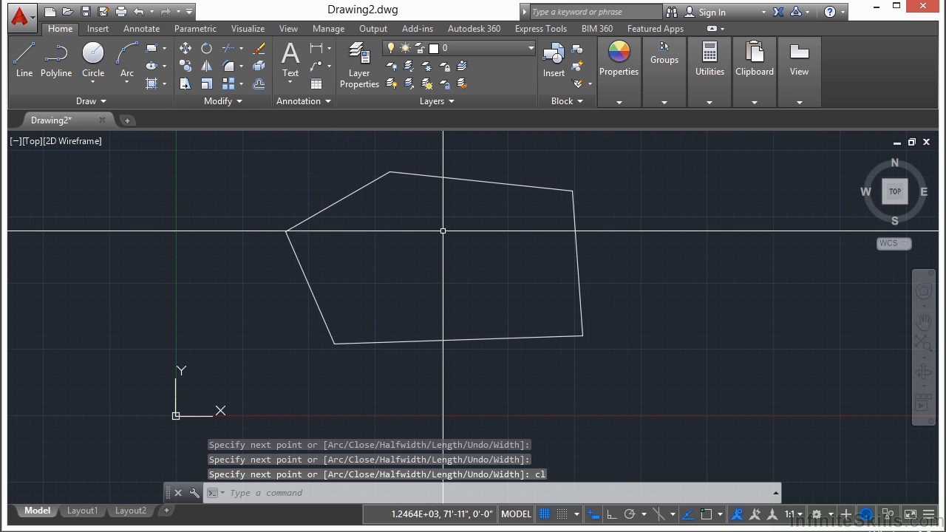
left_click(481, 182)
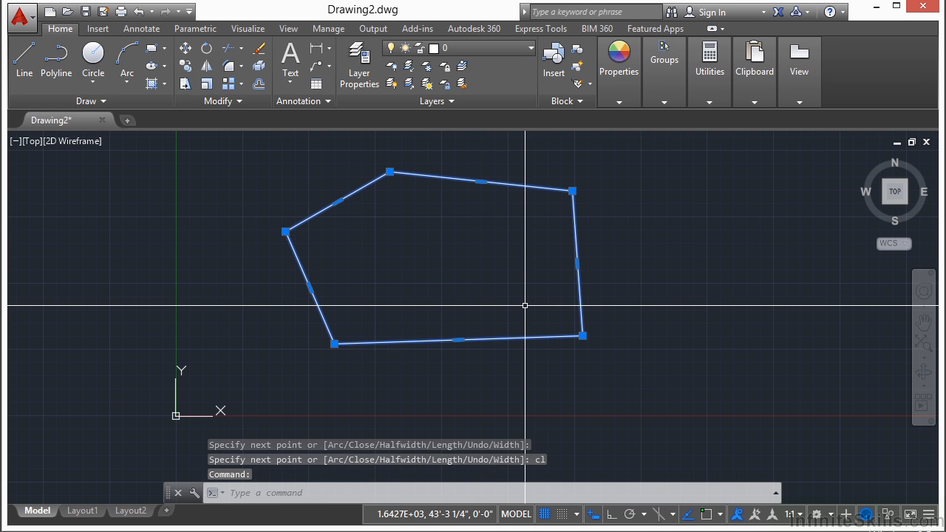
Draw a similar closed five-sided outline beside the polyline with the Line command
type("l")
key("Return")
scroll(483, 270, "down", 2)
mouse_move(596, 246)
middle_mouse_down()
mouse_move(538, 254)
mouse_move(391, 246)
middle_mouse_up()
left_click(466, 232)
left_click(559, 179)
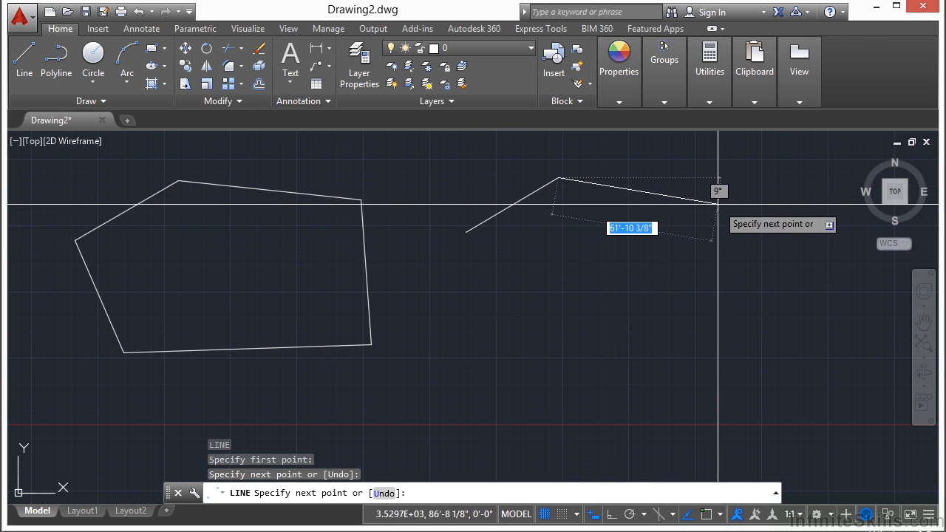
left_click(753, 202)
left_click(756, 354)
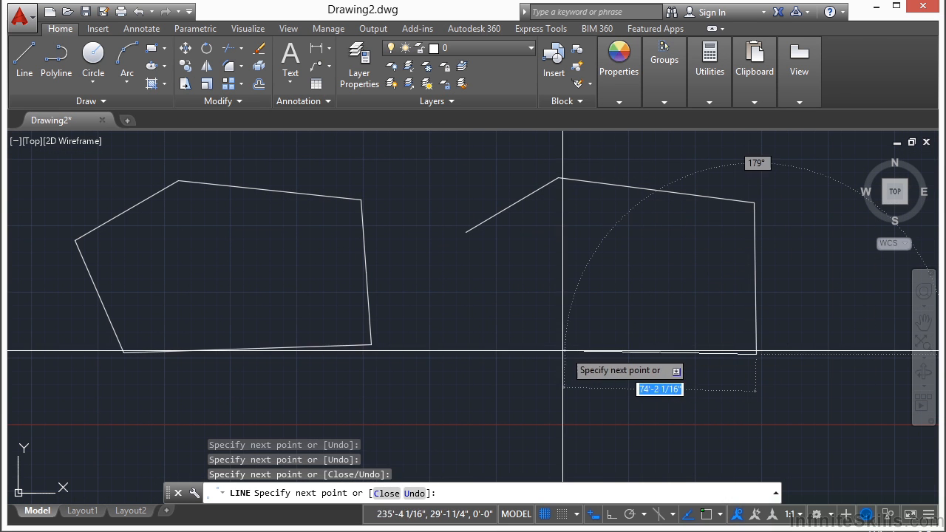
left_click(549, 354)
type("cl")
key("Return")
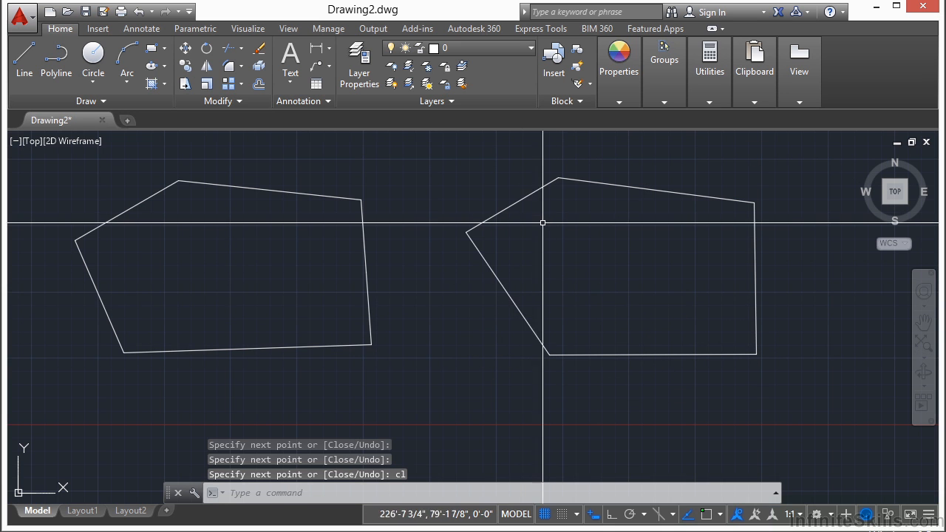
Select edges of the line-drawn outline one by one to check whether they are separate objects, and clear the selection
left_click(513, 204)
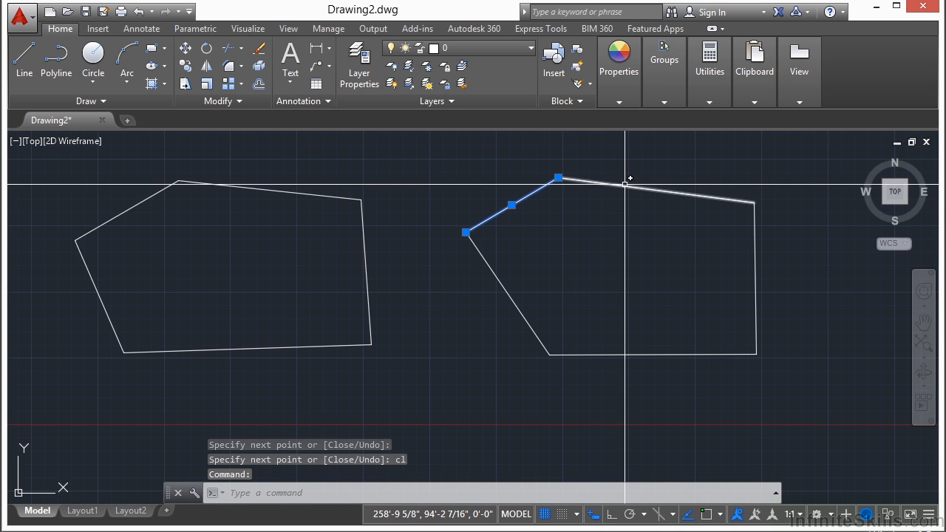
left_click(625, 184)
left_click(762, 257)
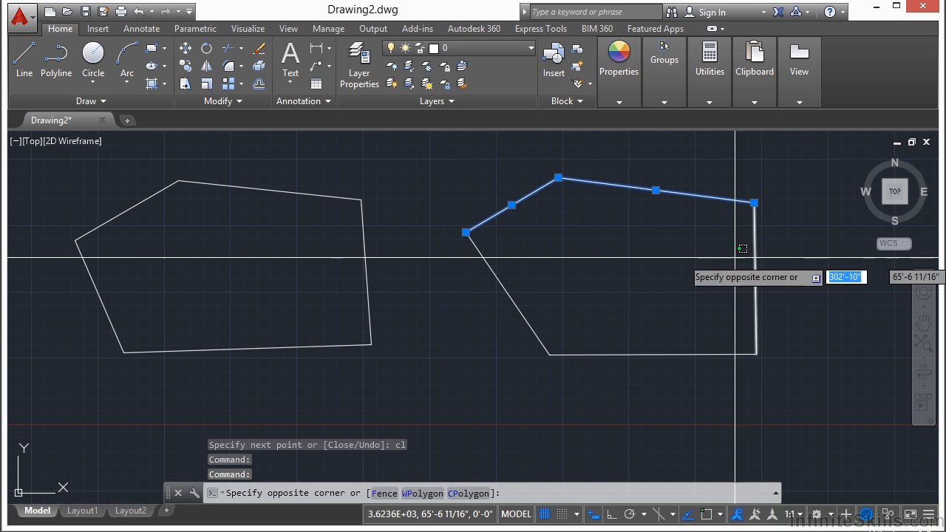
left_click(753, 257)
key("Escape")
key("Escape")
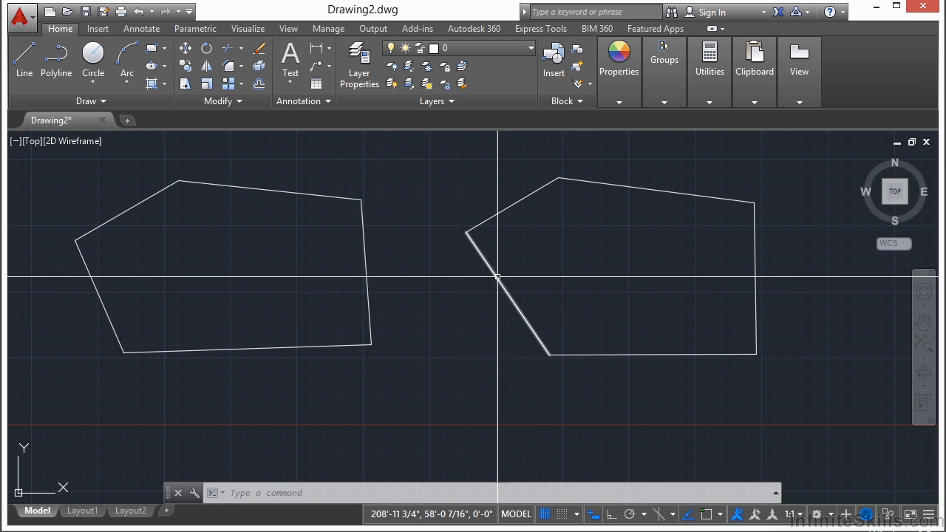
scroll(574, 249, "down", 2)
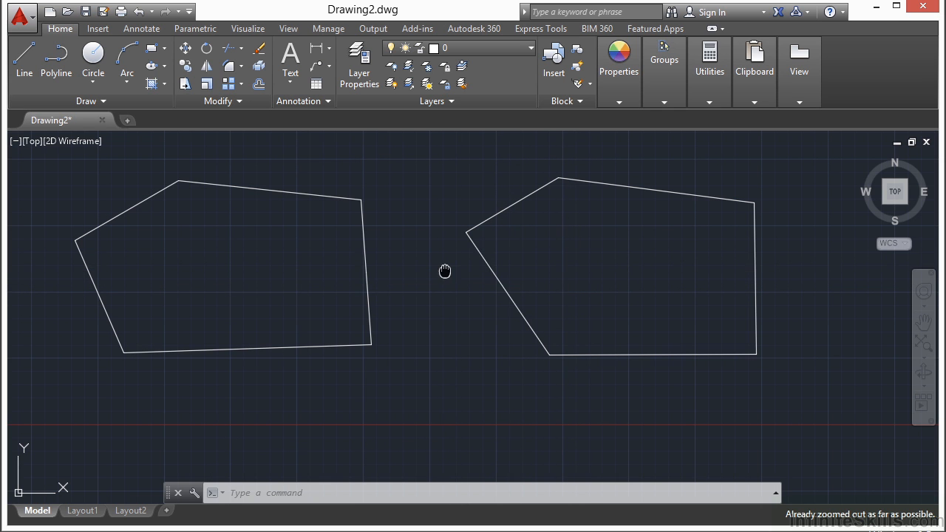
middle_click_drag(443, 271, 490, 275)
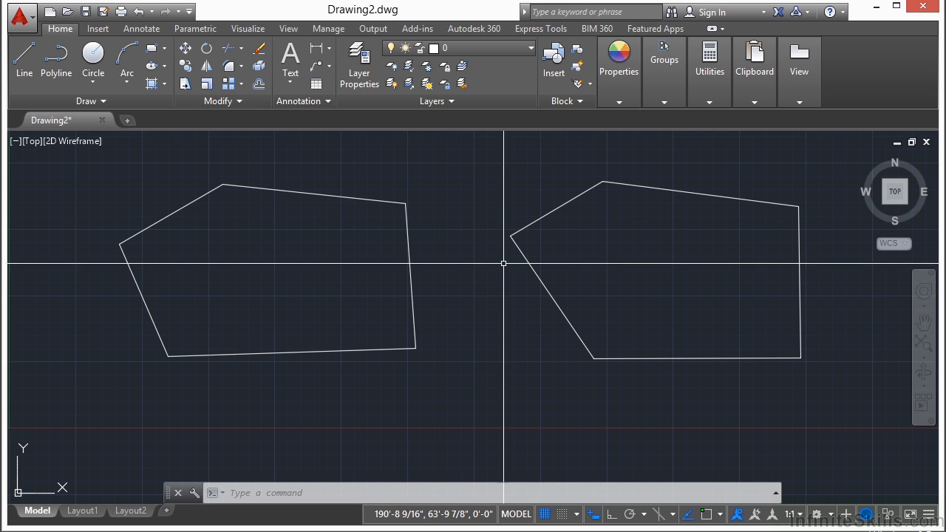
middle_click_drag(479, 328, 490, 212)
scroll(482, 258, "down", 2)
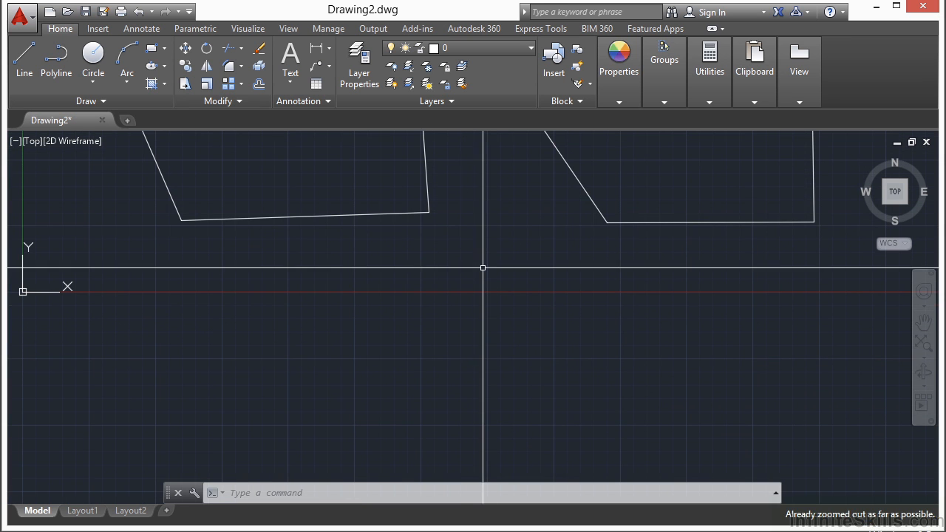
type("PLINe")
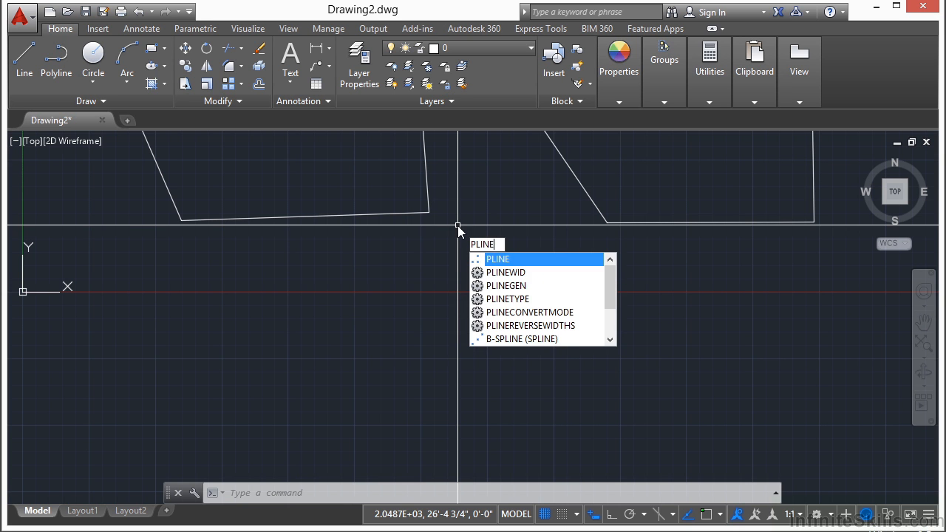
key("Escape")
key("Escape")
Start a polyline below the two outlines with a rising straight segment, and continue it with a tangent arc
type("PL")
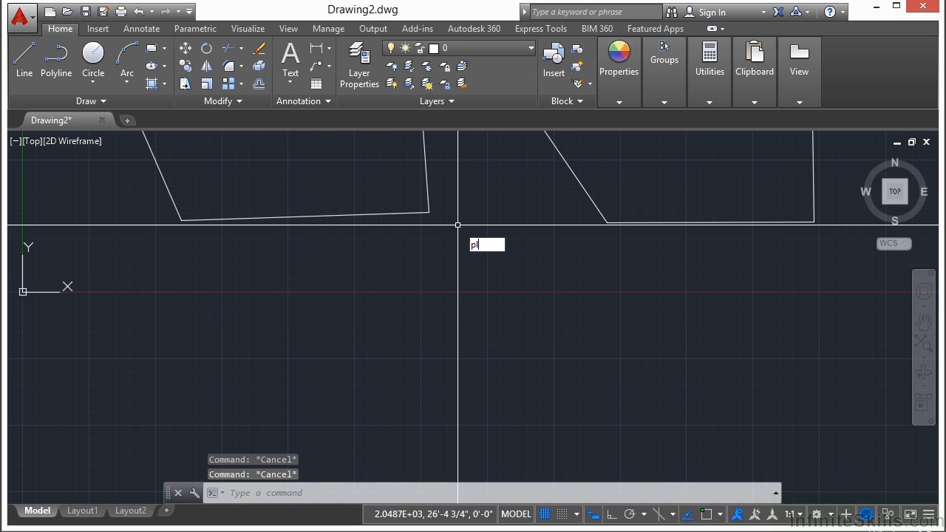
key("Return")
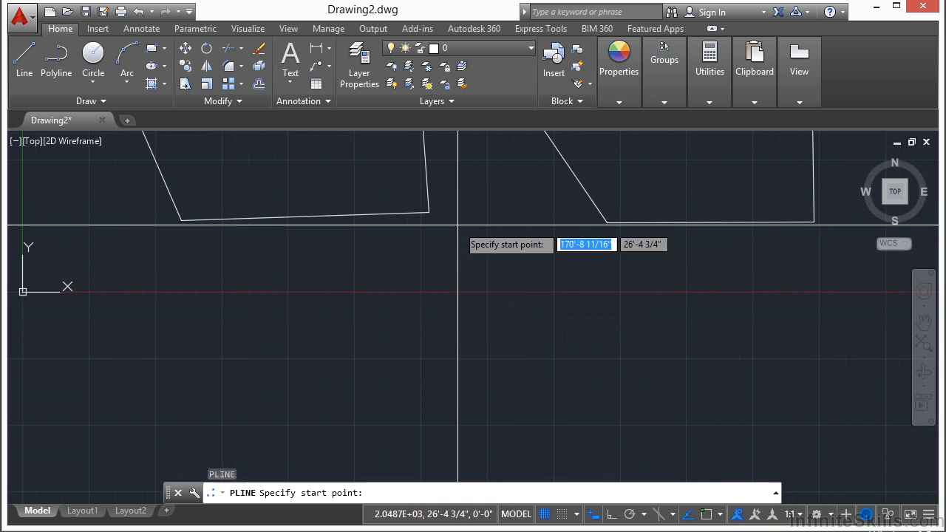
left_click(246, 350)
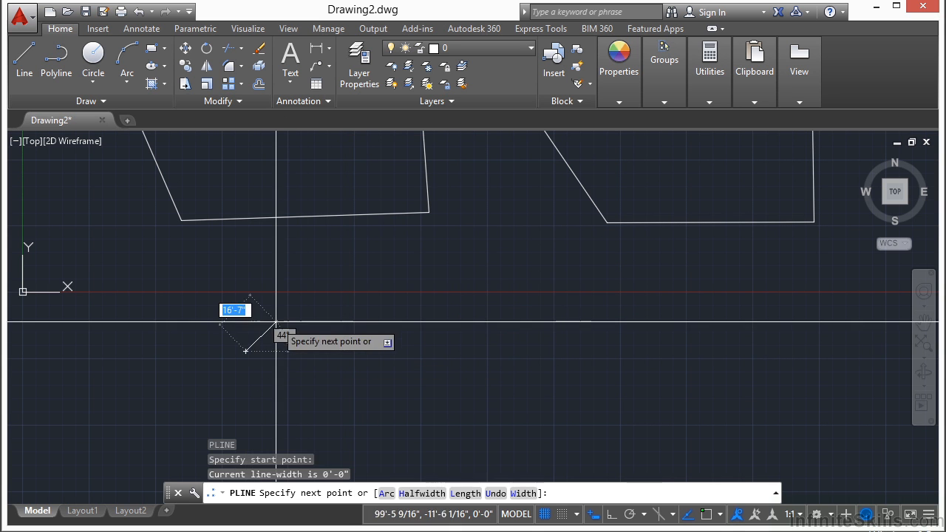
left_click(387, 272)
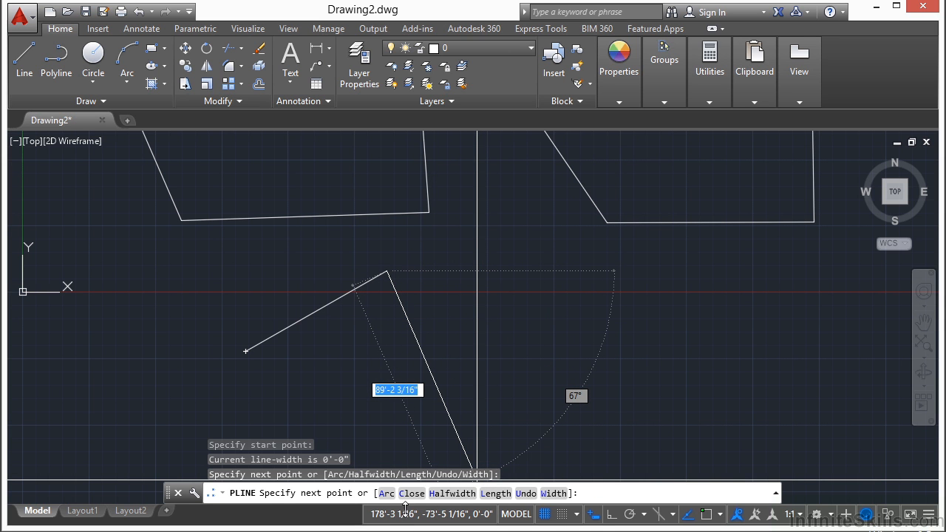
left_click(389, 493)
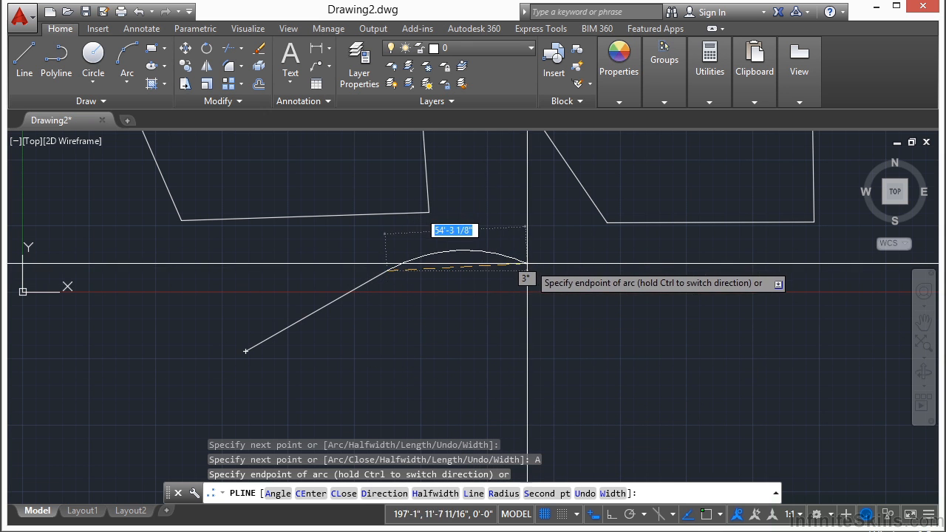
left_click(546, 303)
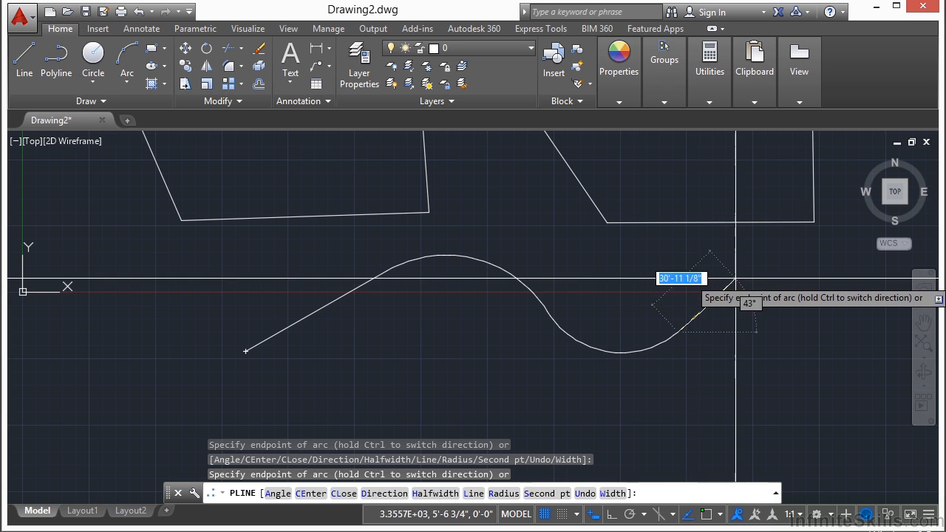
Extend the polyline with a chain of tangent arcs that curls inward, loops back over the top and returns underneath
left_click(630, 307)
left_click(618, 336)
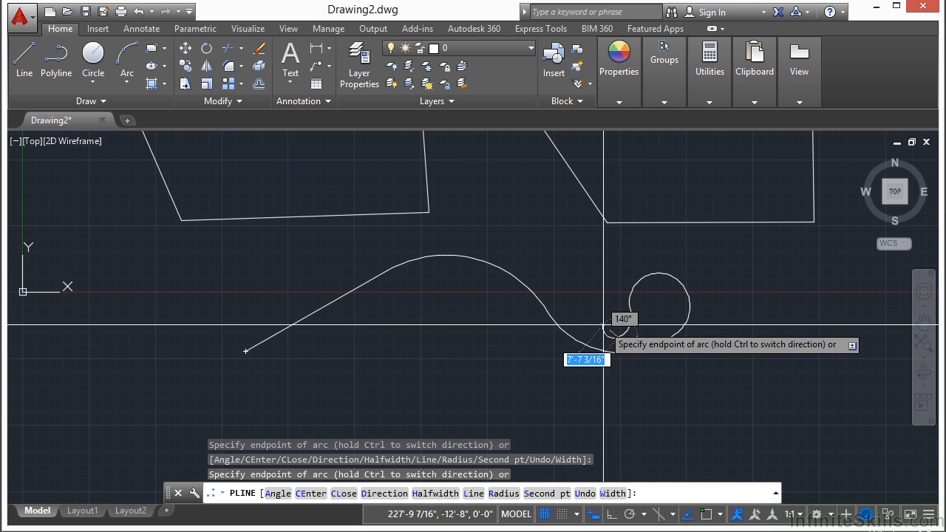
left_click(600, 297)
left_click(618, 267)
left_click(668, 246)
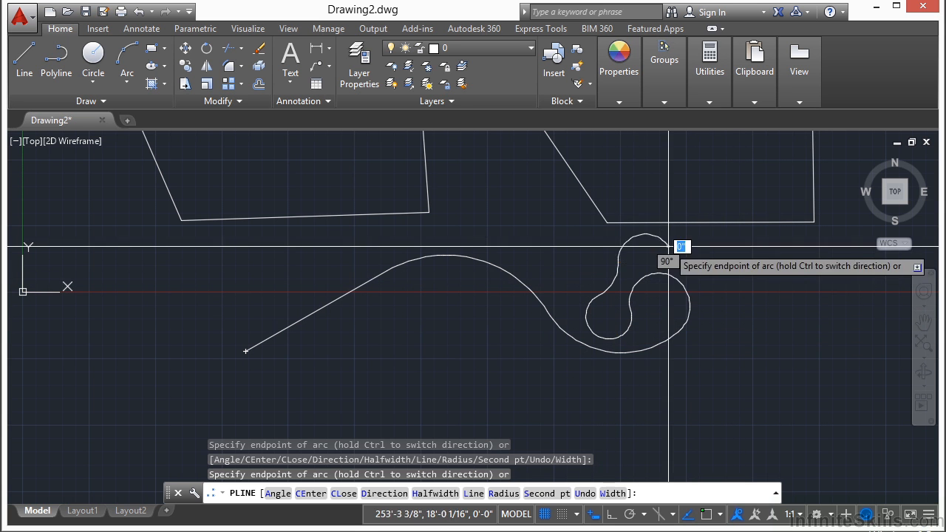
left_click(728, 271)
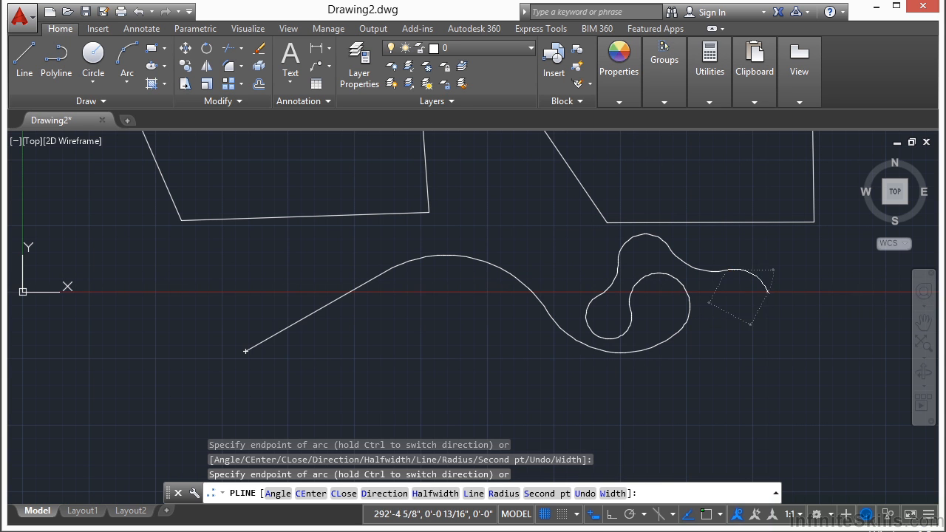
left_click(769, 294)
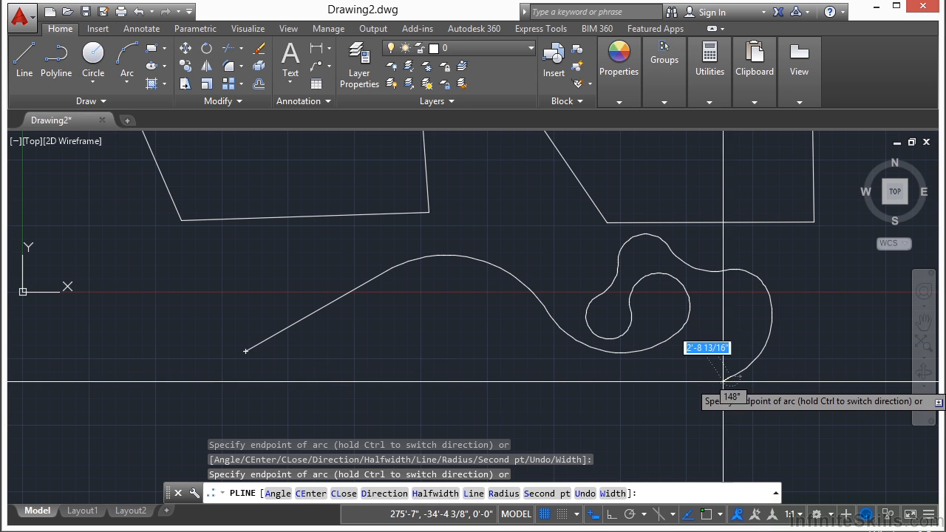
left_click(685, 390)
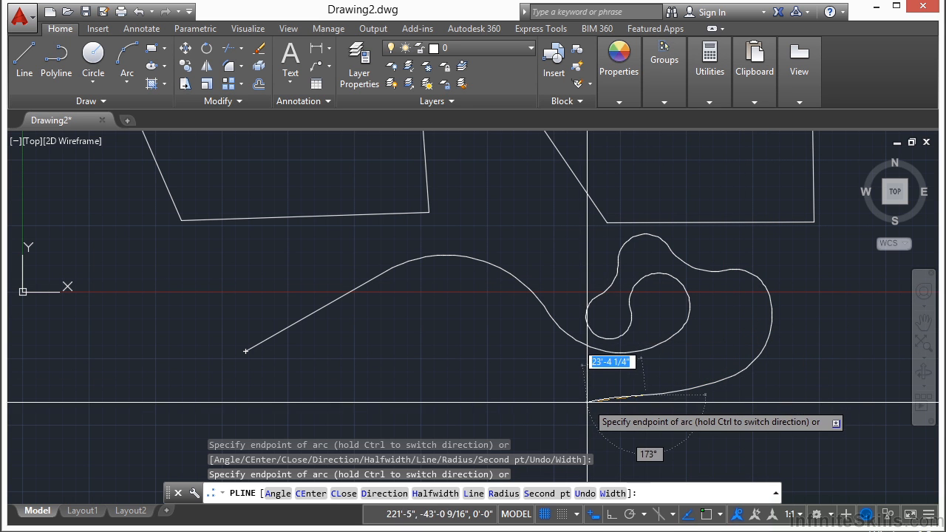
Add a straight segment, an arc and a final straight segment to the polyline, and finish it as an open shape
type("l")
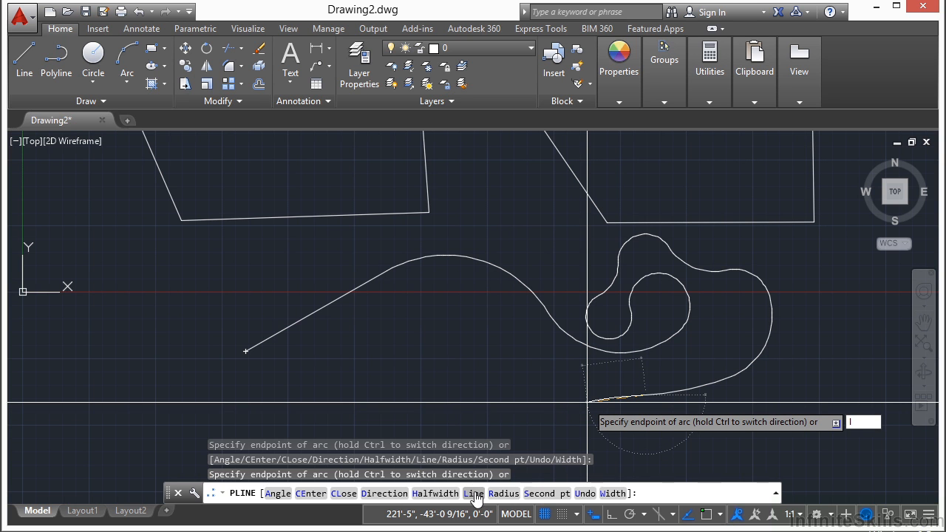
key("Return")
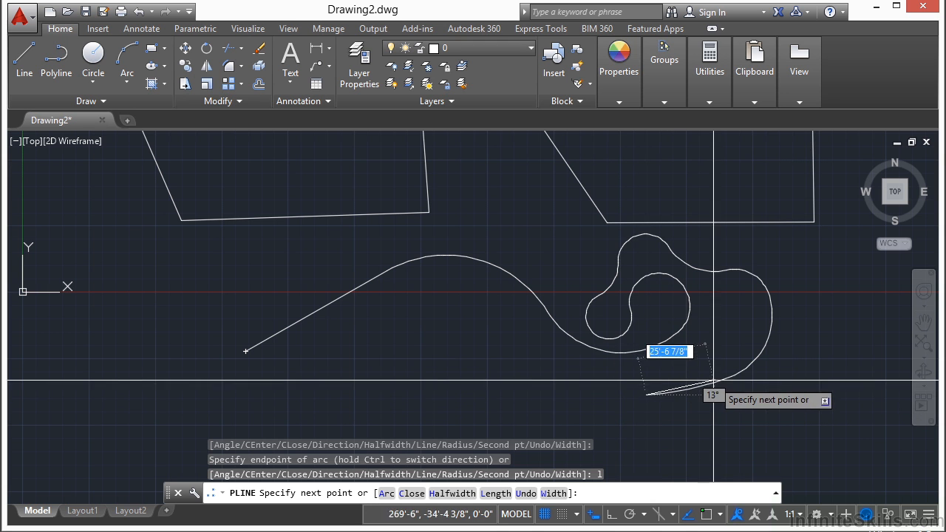
left_click(543, 398)
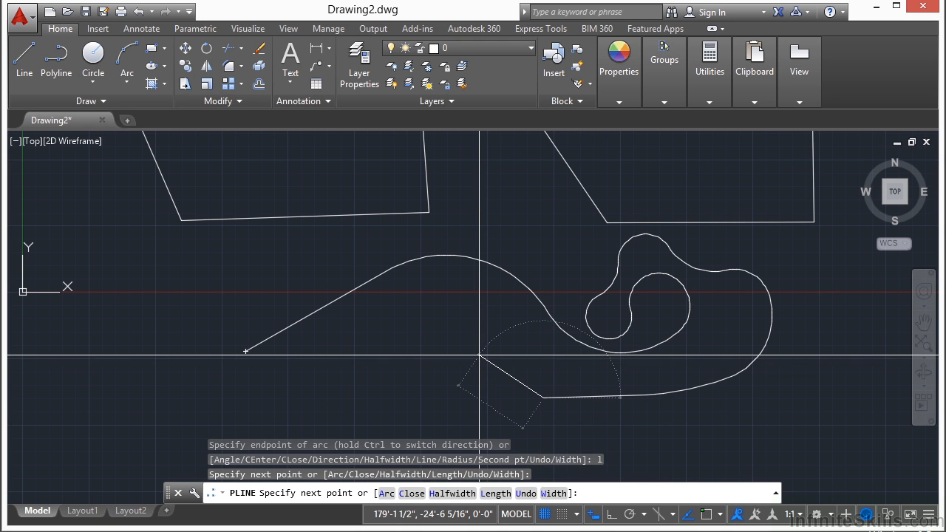
type("a")
key("Return")
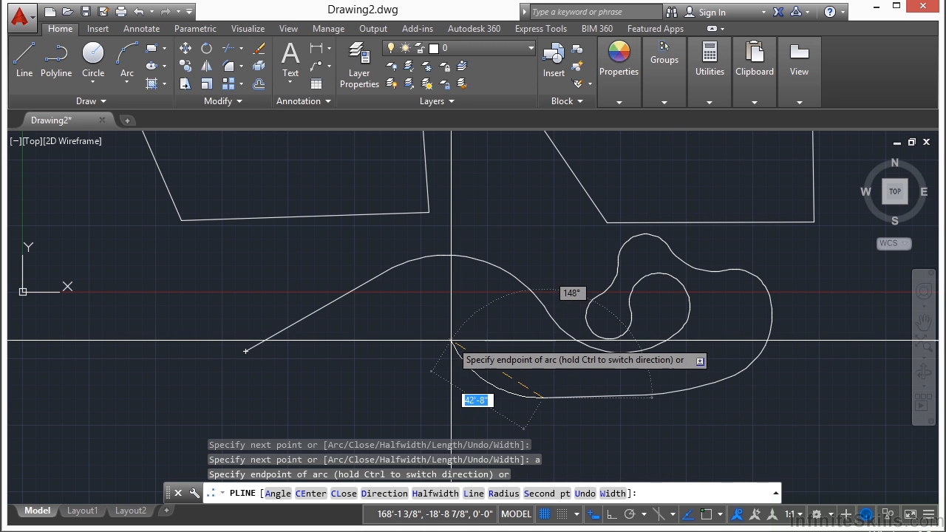
left_click(451, 341)
type("l")
key("Return")
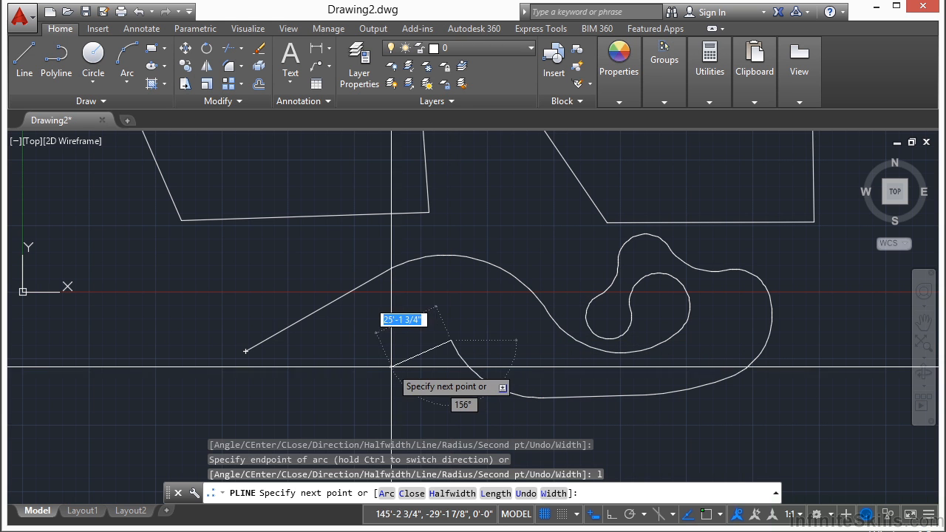
left_click(367, 371)
key("Return")
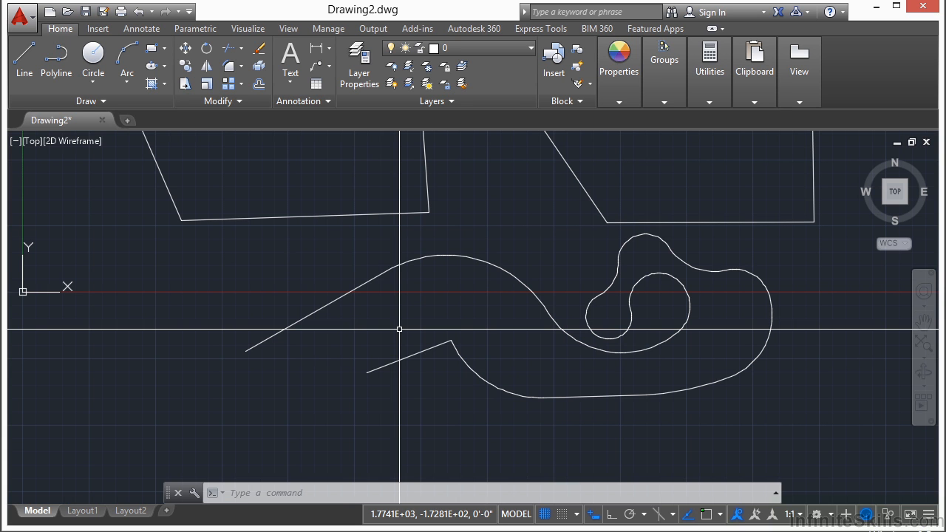
Close the open curved polyline with PEDIT, joining its two free ends by a straight segment
type("EDIT")
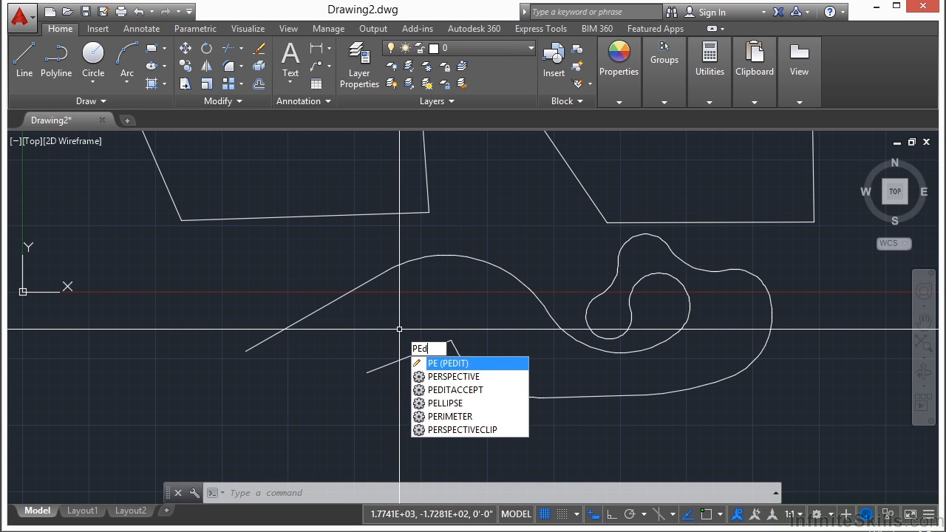
key("Return")
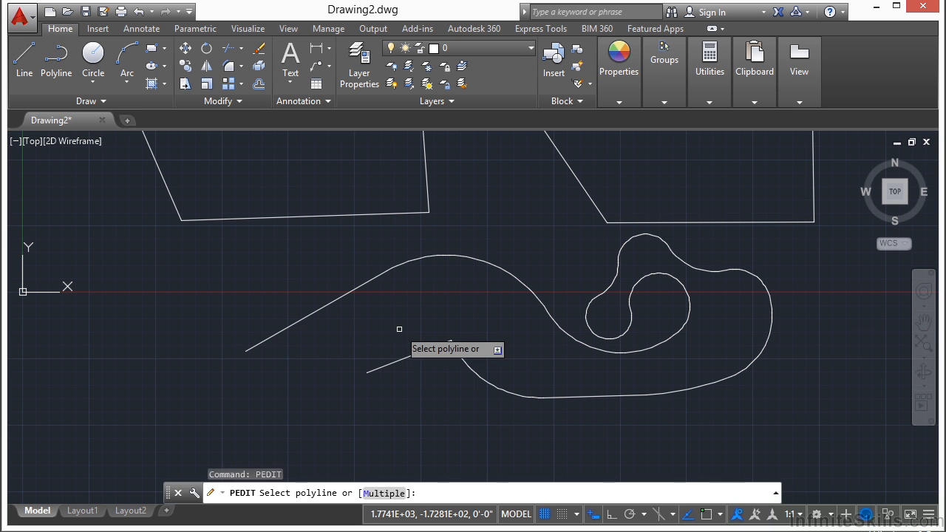
left_click(360, 286)
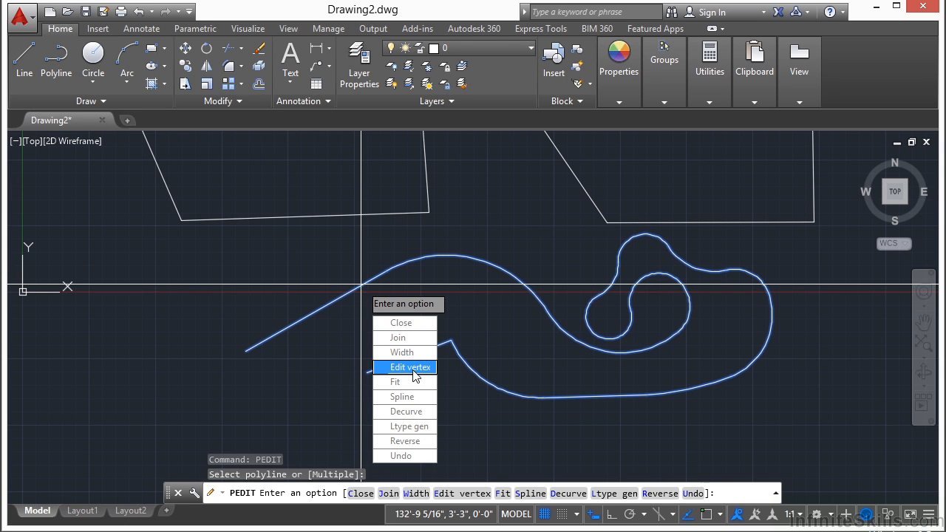
left_click(402, 323)
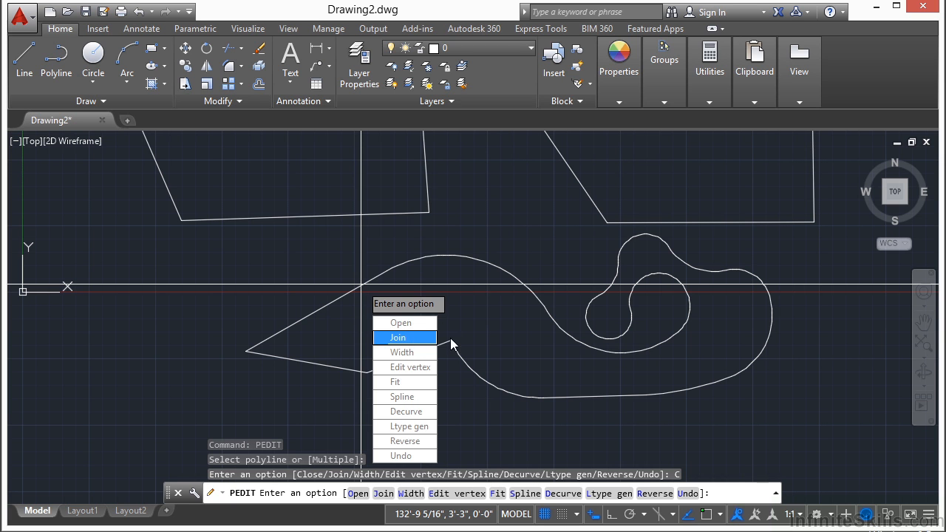
key("Escape")
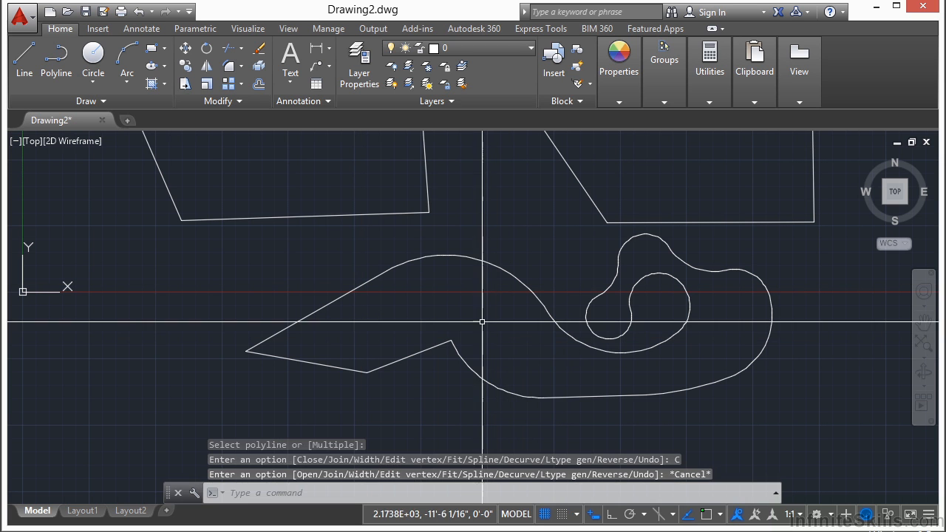
Select edges of the line-drawn outline and then the polyline outline to compare separate objects with a single object, clearing each selection
middle_click_drag(570, 231, 498, 360)
left_click(607, 180)
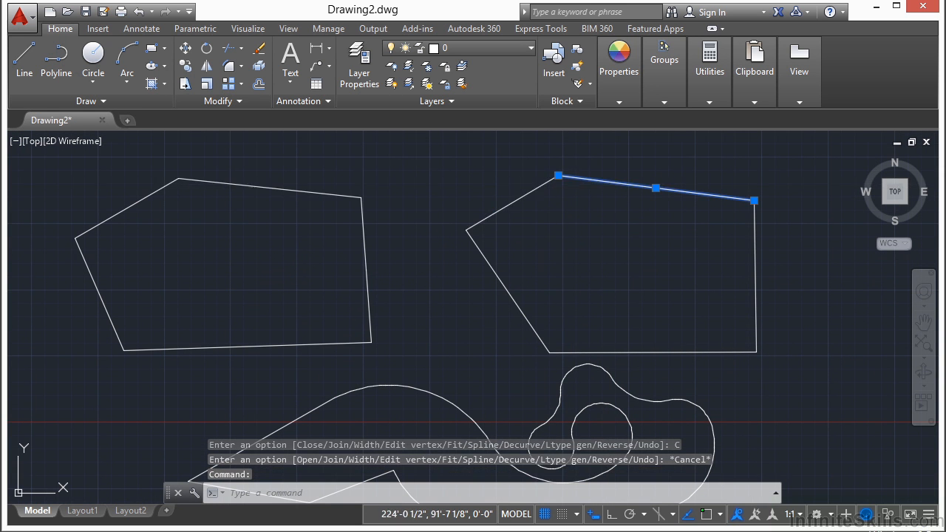
left_click(539, 186)
left_click(498, 273)
key("Escape")
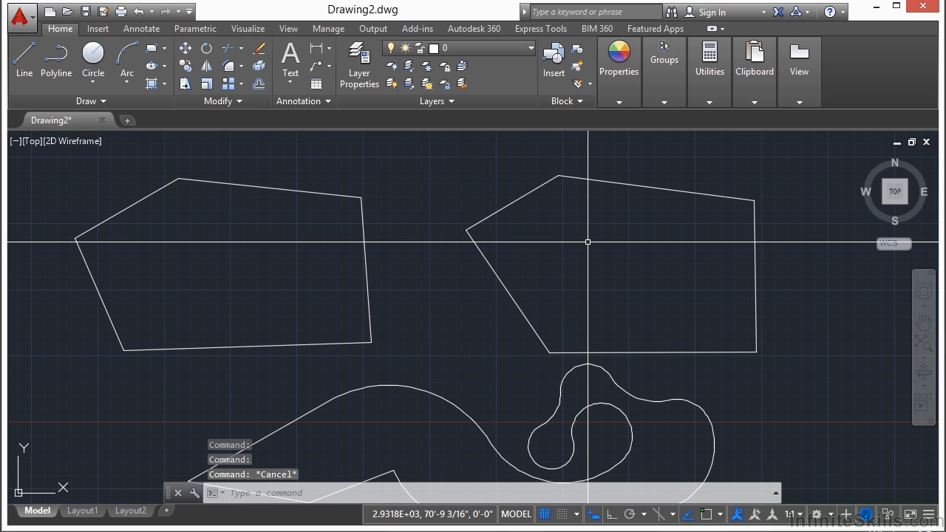
left_click(349, 174)
left_click(328, 218)
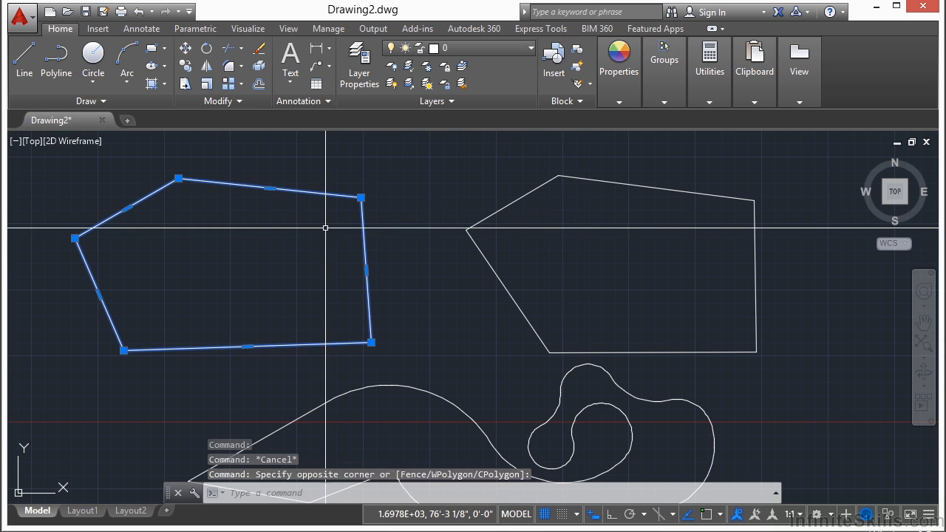
key("Escape")
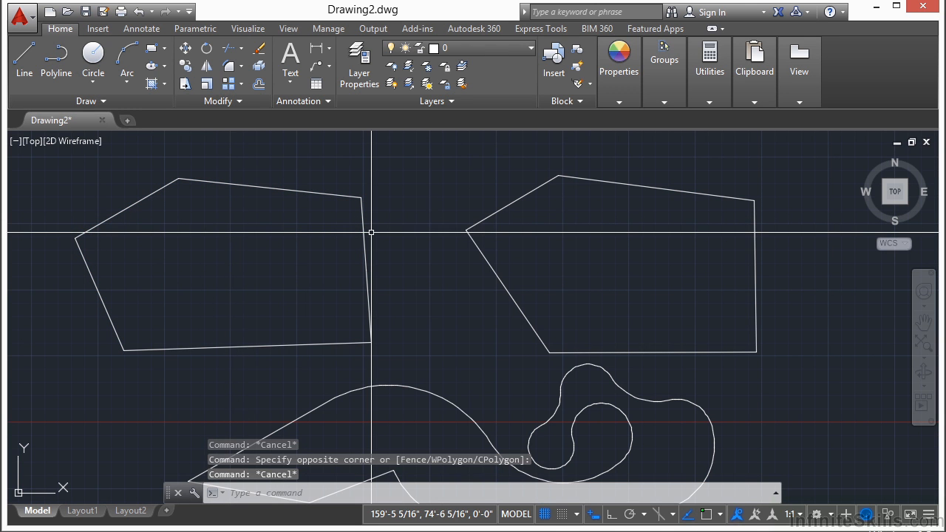
Start PEDIT on the upper-left edge of the line-drawn outline and turn that line into a polyline
type("pedit")
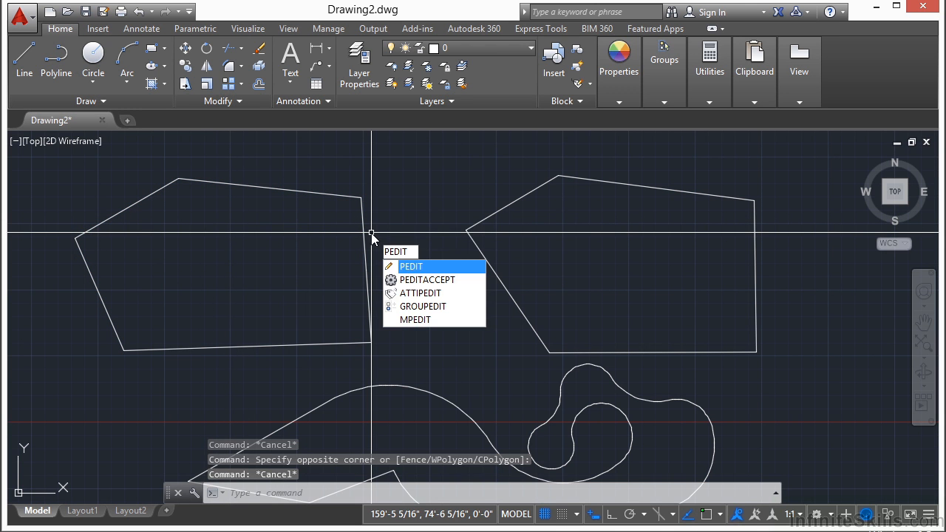
key("Return")
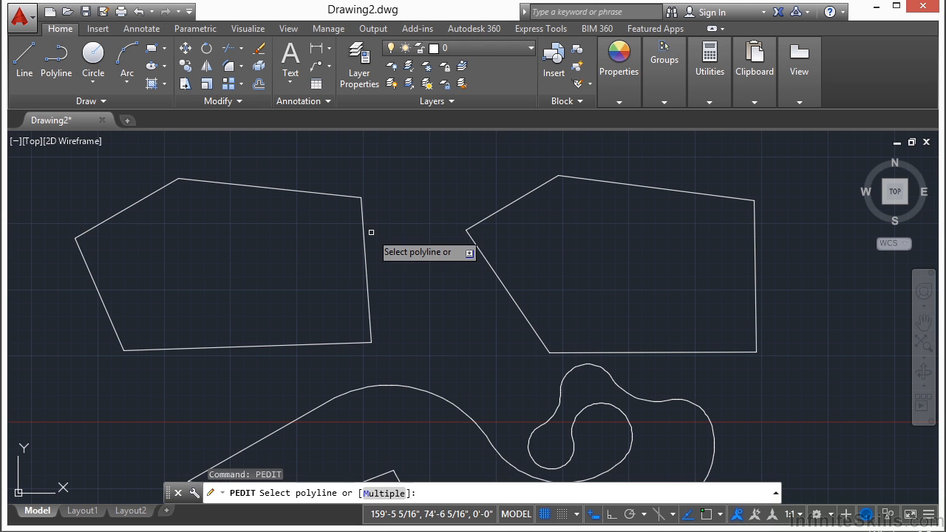
left_click(531, 191)
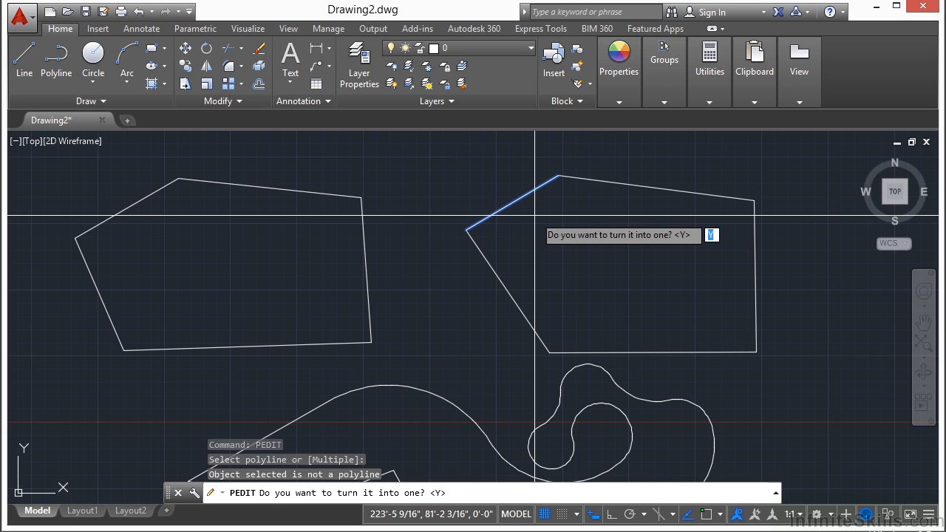
key("Return")
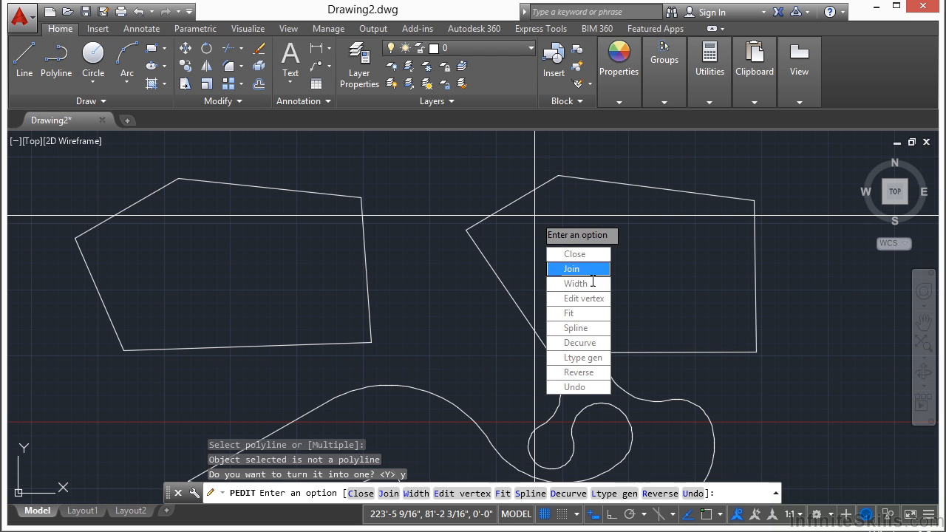
Join all five edges of the line-drawn outline into one polyline, and check the result by selecting it
left_click(590, 269)
left_click(521, 198)
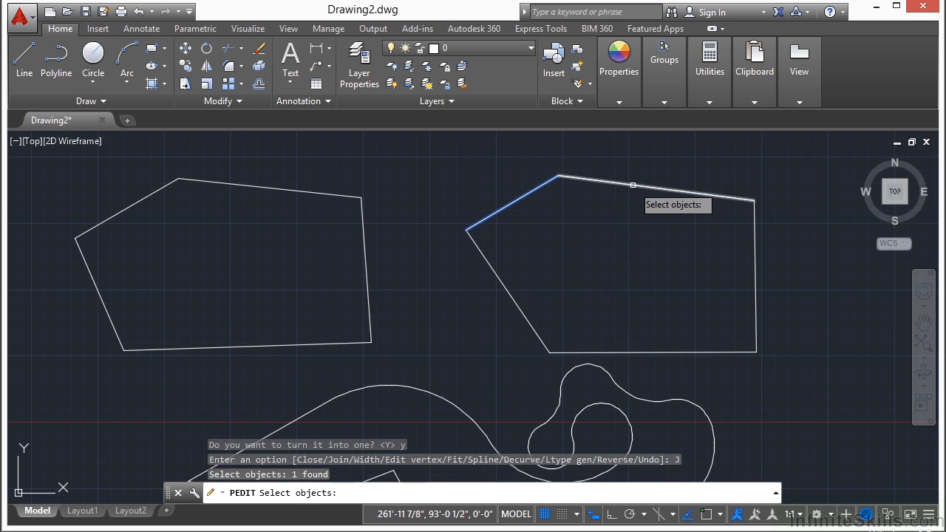
left_click(698, 192)
left_click(754, 243)
left_click(723, 329)
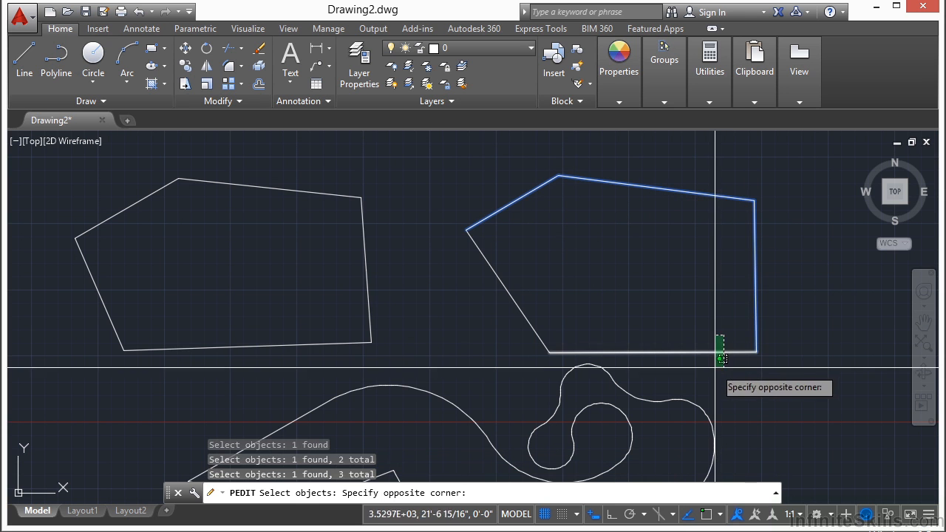
left_click(713, 369)
left_click(584, 291)
left_click(465, 329)
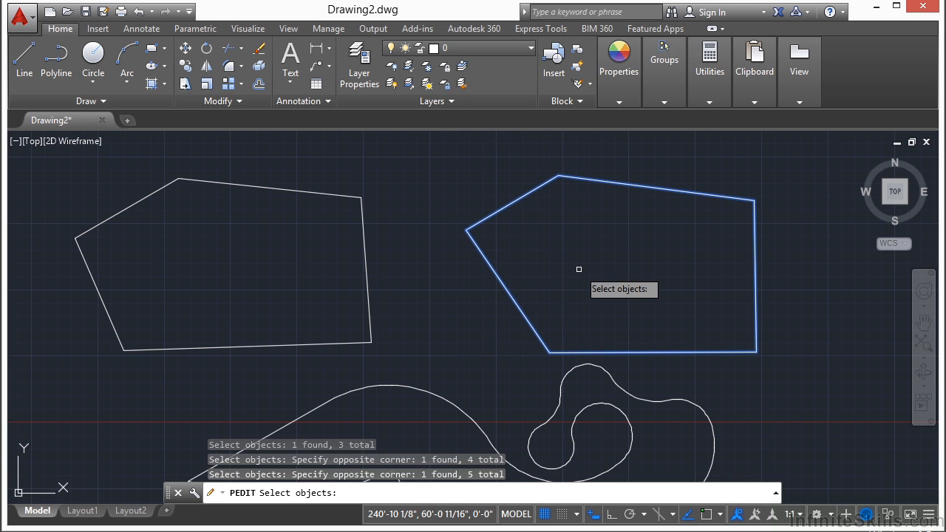
key("Return")
key("Return")
left_click(627, 187)
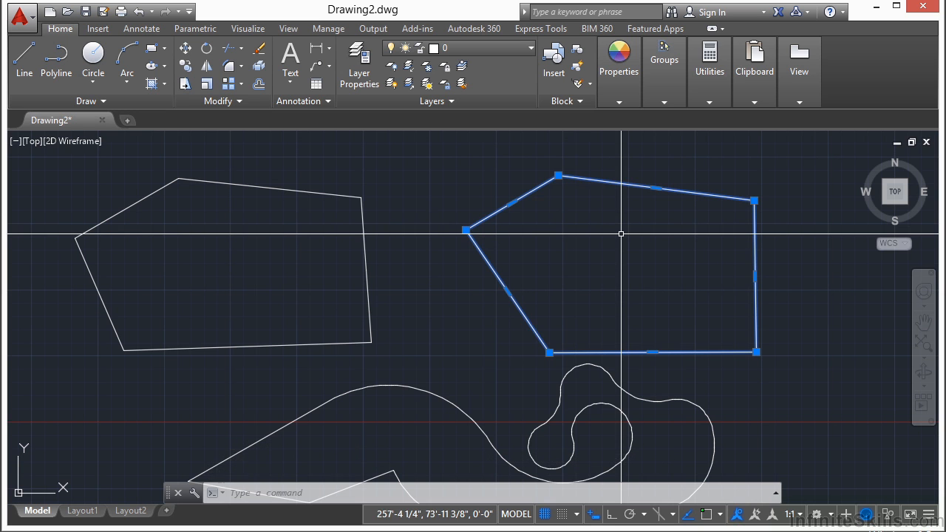
key("Escape")
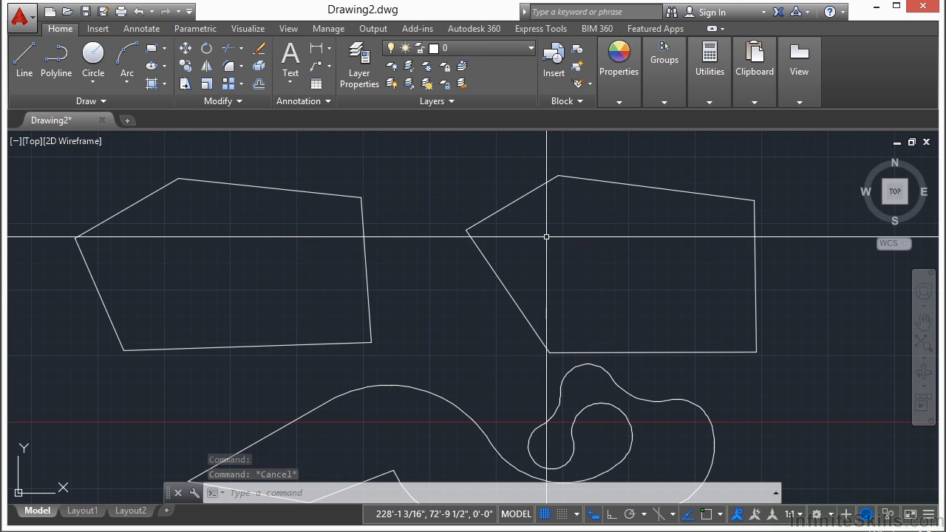
Select the joined outline on the right and remove its leftmost vertex
middle_click_drag(546, 237, 546, 201)
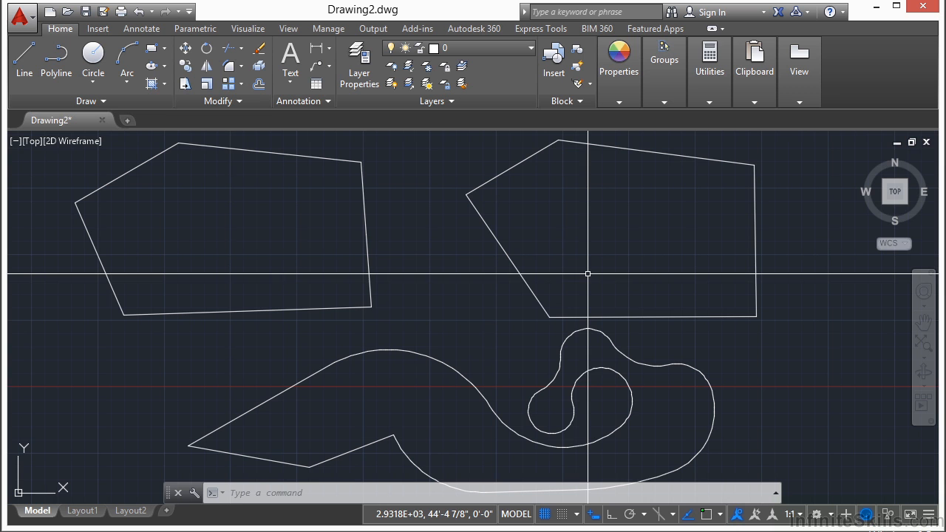
left_click(540, 240)
left_click(515, 263)
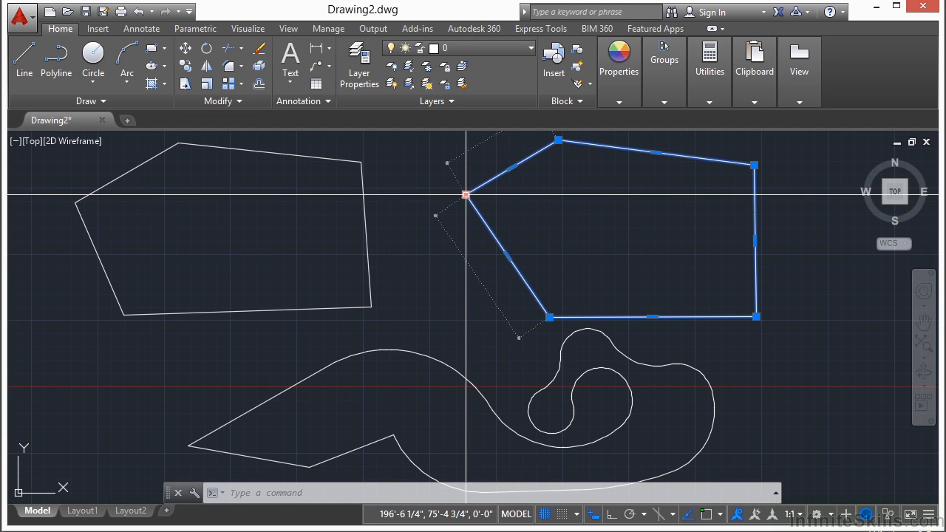
mouse_move(465, 195)
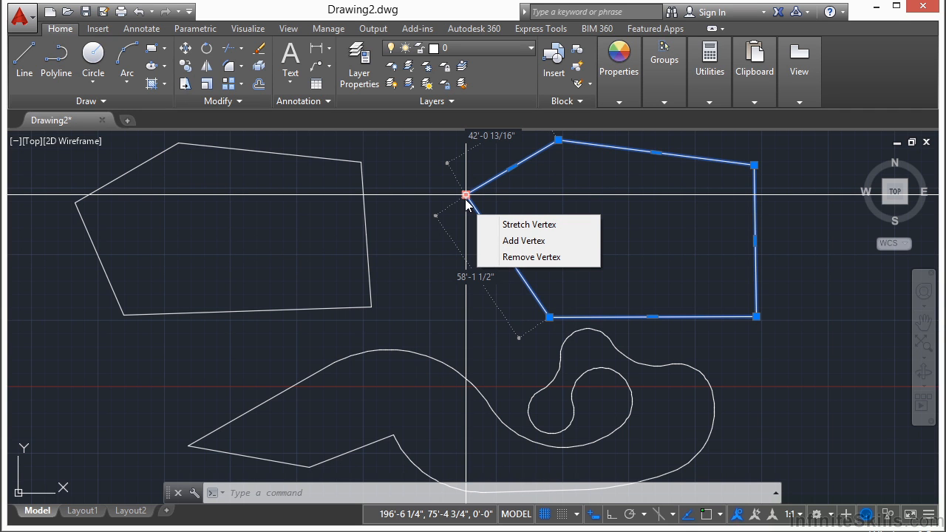
left_click(532, 257)
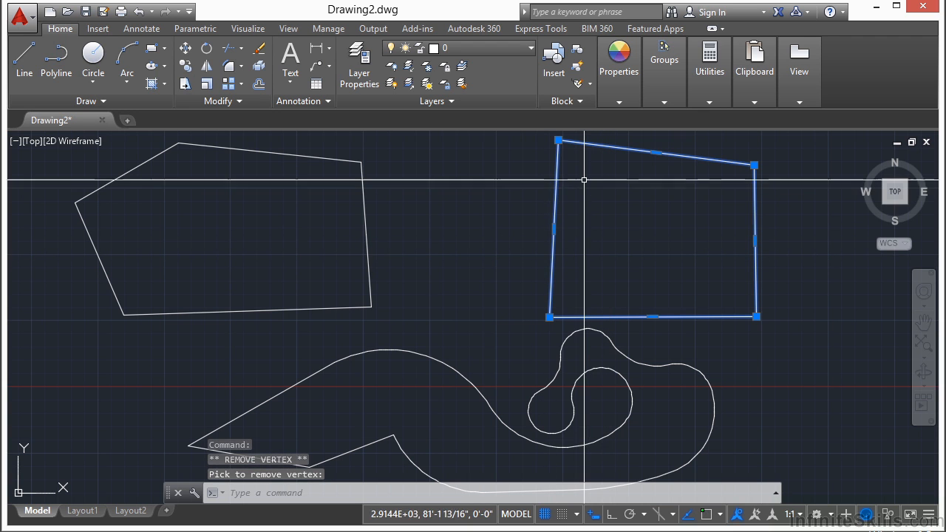
Add a vertex to the top edge of the four-sided outline, placing it inside the shape below that edge
mouse_move(558, 140)
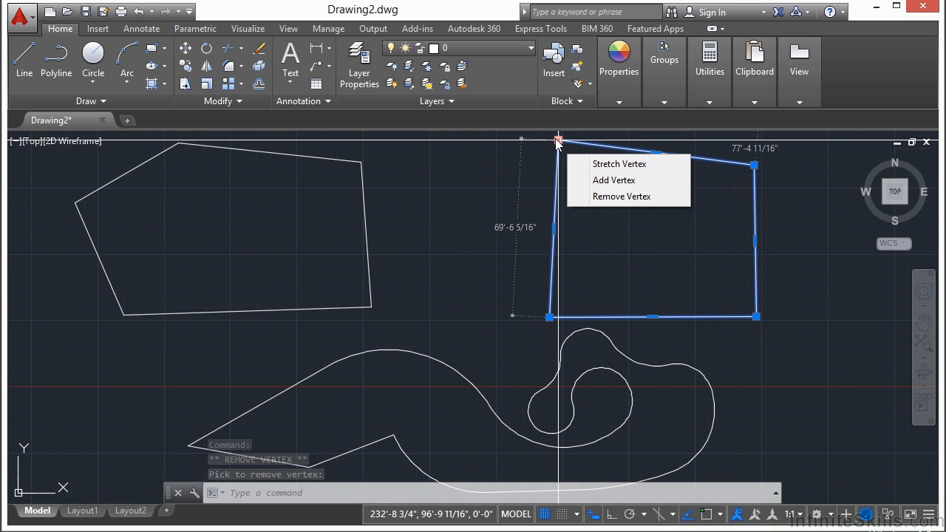
left_click(613, 179)
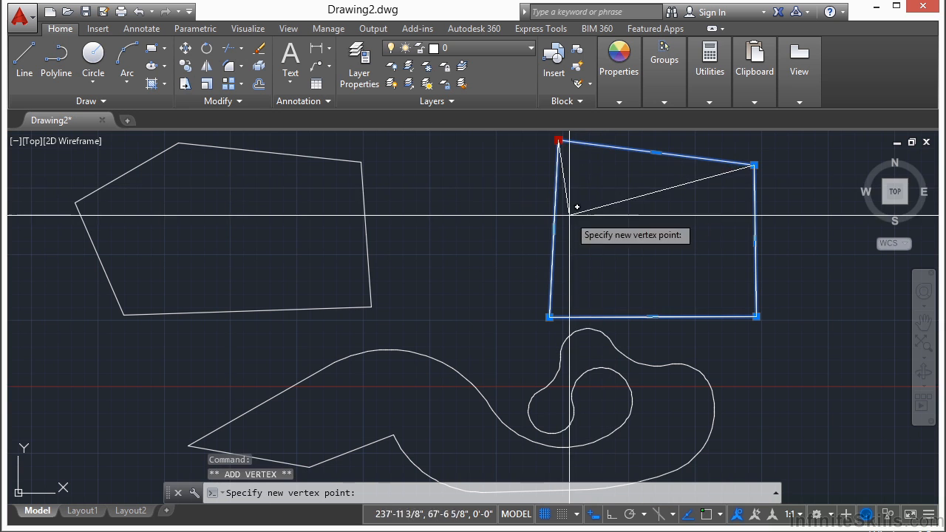
left_click(665, 201)
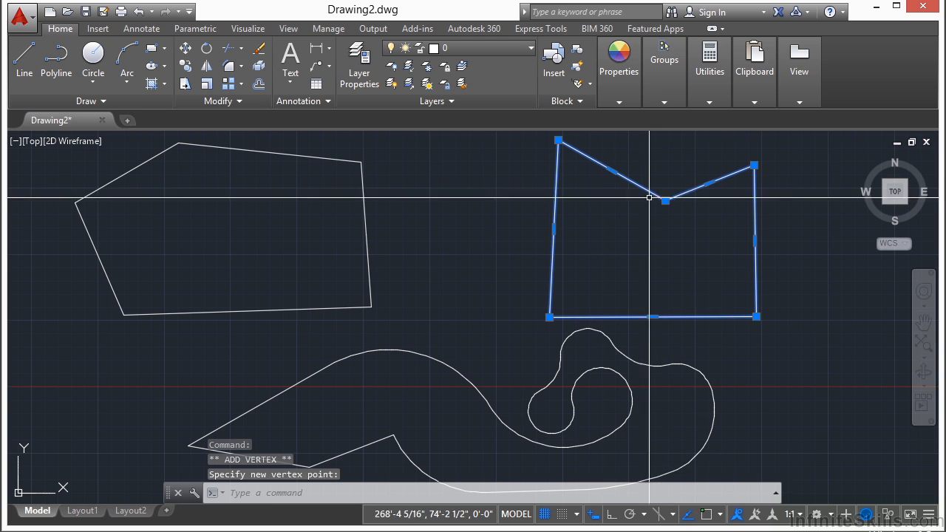
Stretch the new inner vertex farther down and to the right to deepen the notch
mouse_move(665, 200)
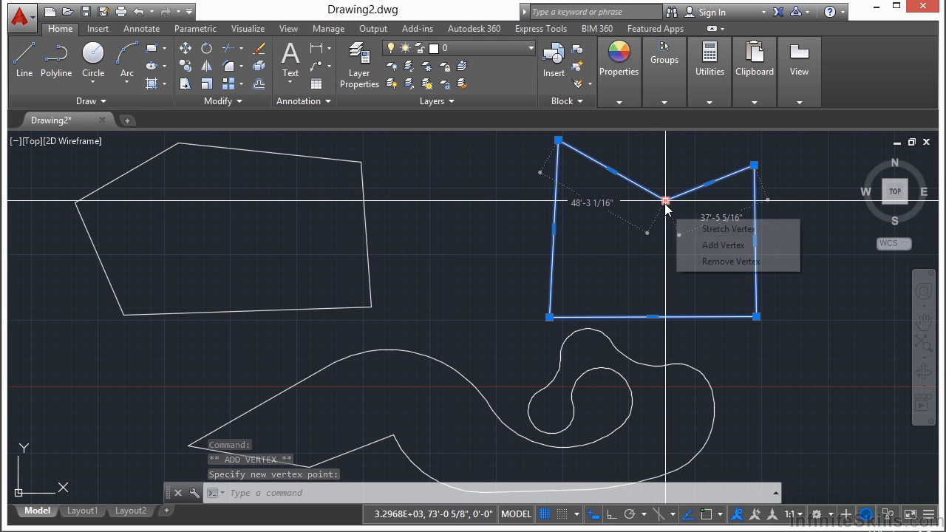
left_click(709, 228)
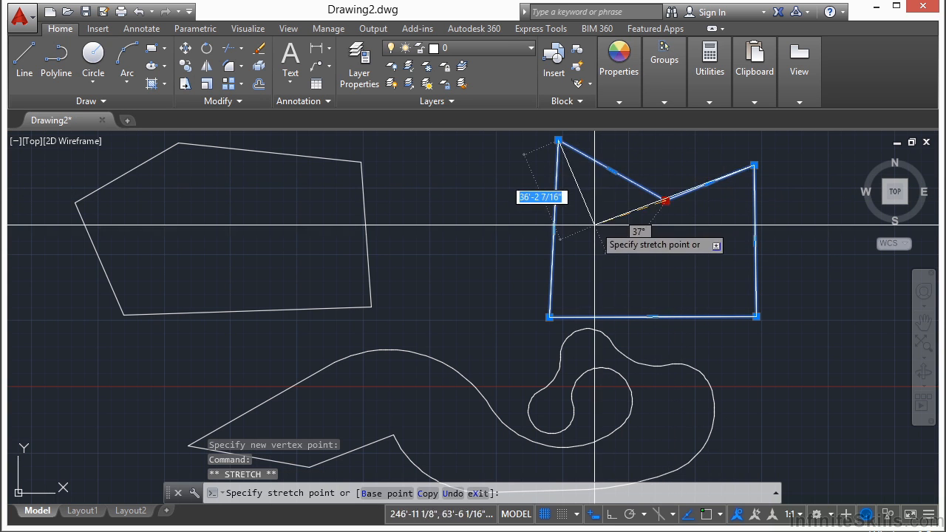
left_click(690, 239)
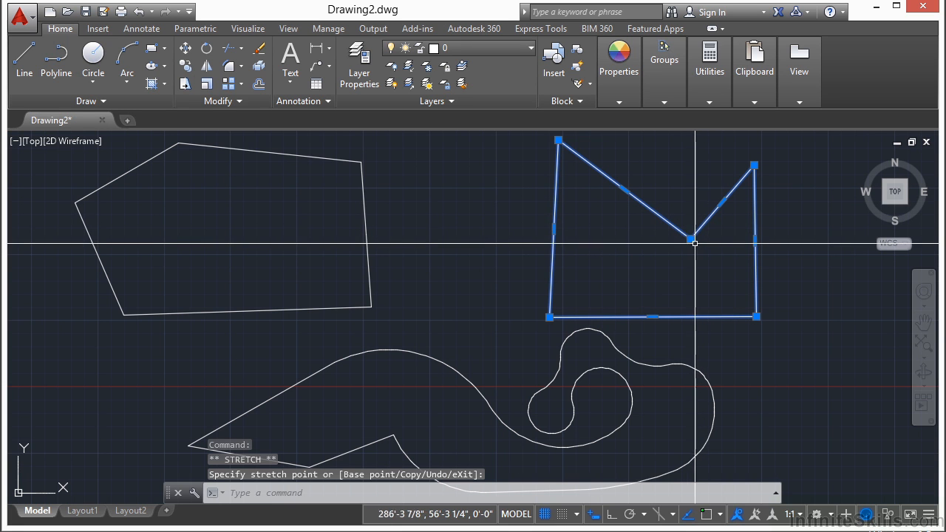
left_click(690, 239)
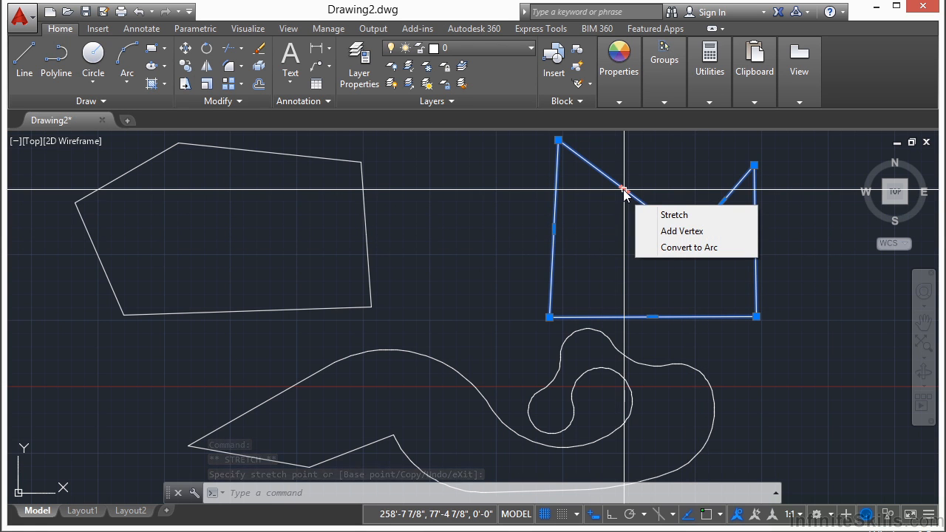
Stretch the notch's left sloping edge by its midpoint toward the left, and add a vertex to that edge above its midpoint
left_click(673, 215)
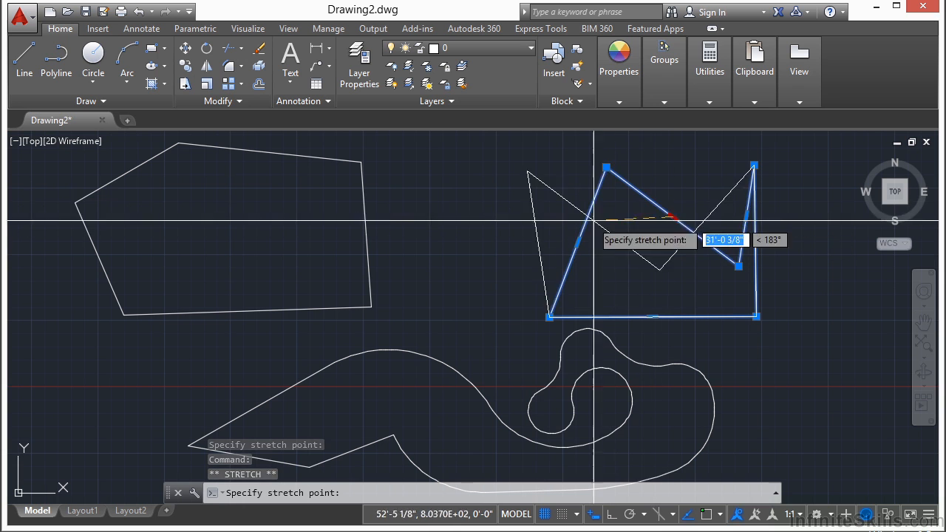
left_click(544, 192)
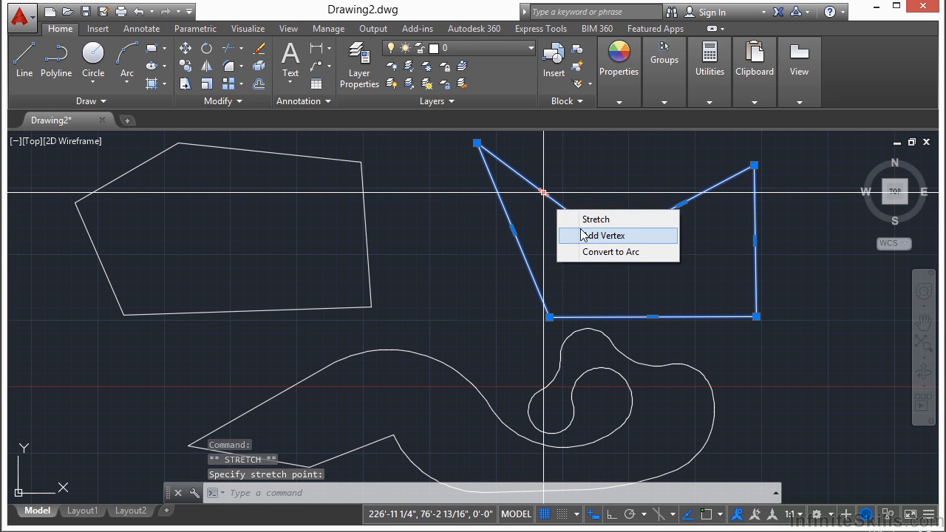
left_click(597, 236)
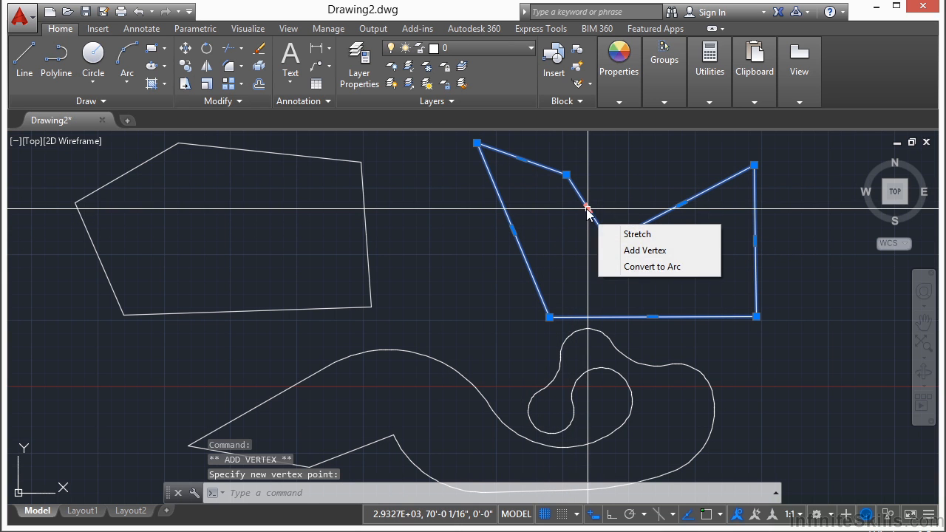
Convert the short segment between the added vertex and the notch's lowest point to an arc bulging down to the left
left_click(654, 267)
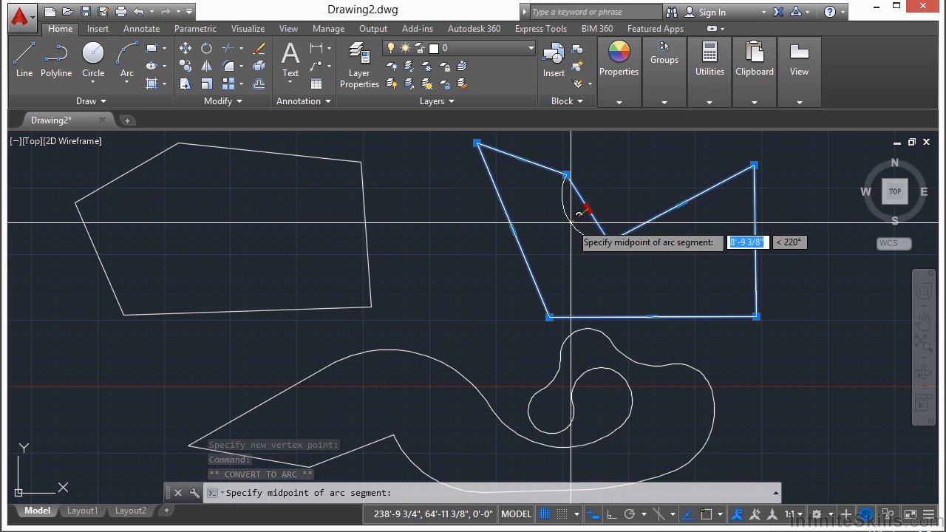
left_click(568, 217)
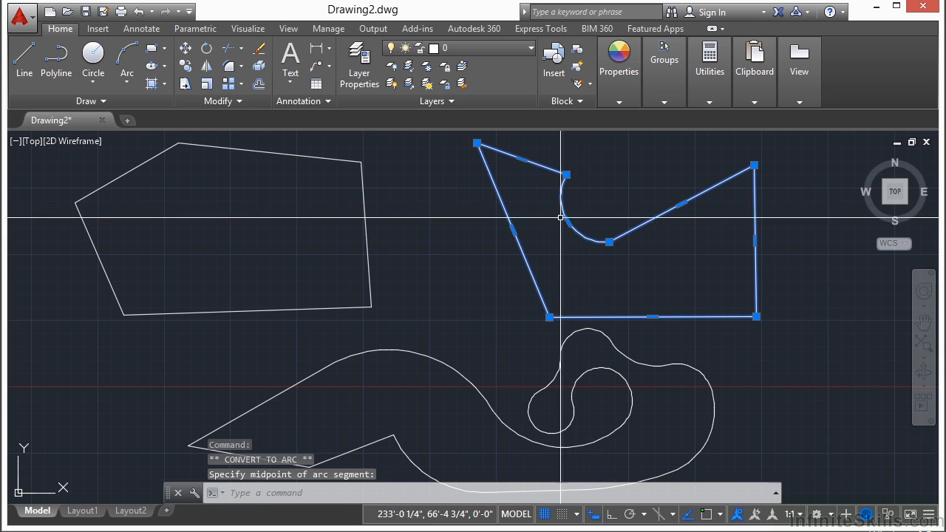
mouse_move(568, 220)
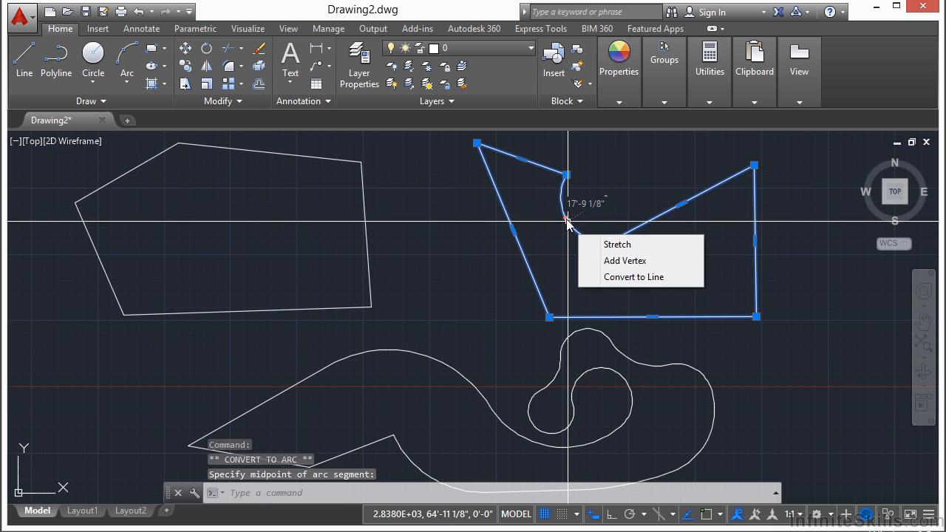
Convert the notch's arc segment to a line, and stretch its midpoint and lower end to form a vertical edge farther right
left_click(647, 277)
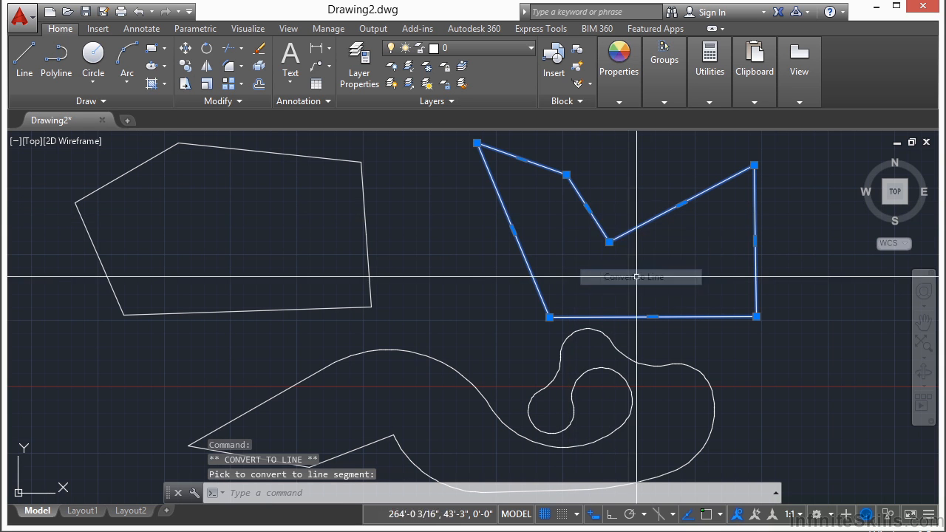
left_click(587, 209)
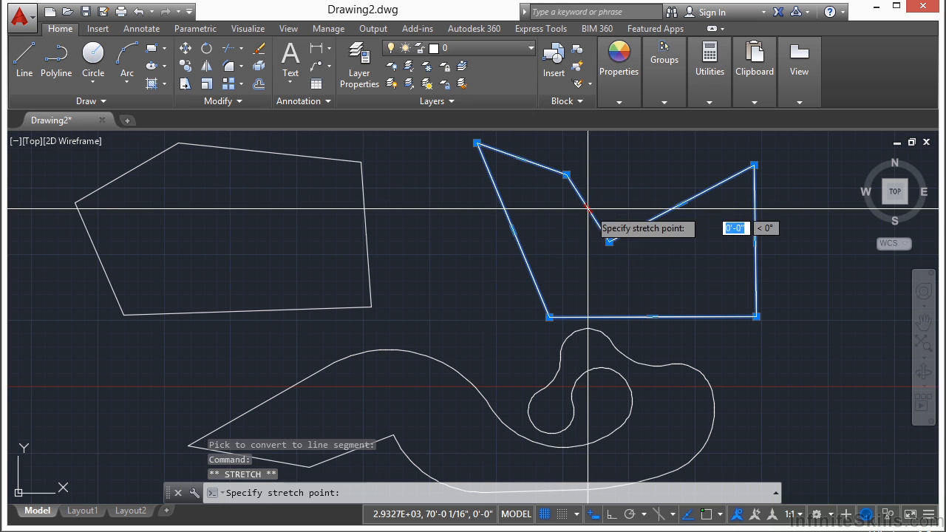
left_click(631, 197)
left_click(652, 230)
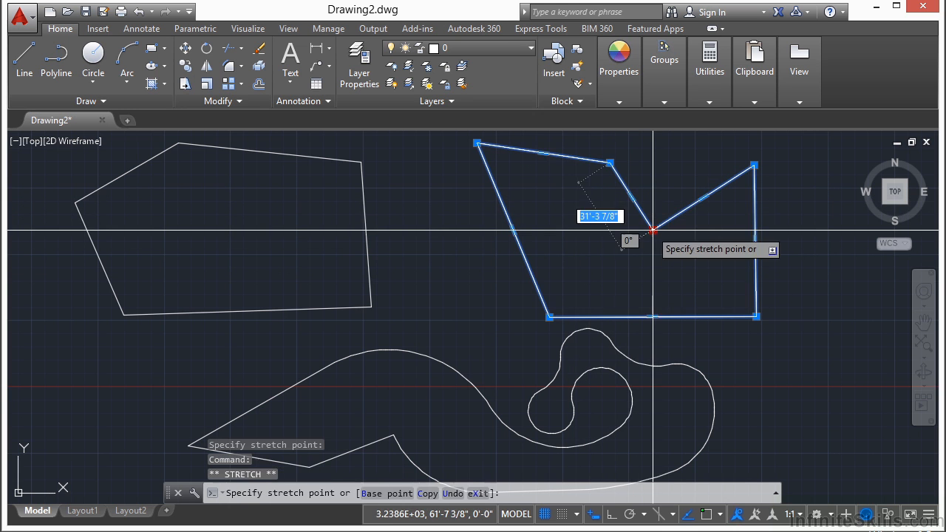
left_click(610, 262)
Add a vertex to the notch's right sloping edge, placing it below that edge to form a wide, nearly flat notch floor
mouse_move(681, 215)
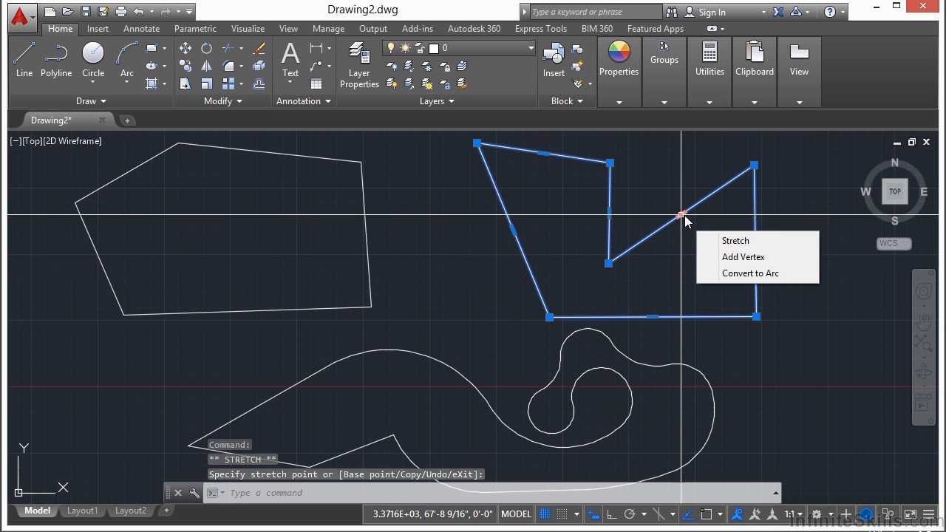
left_click(750, 256)
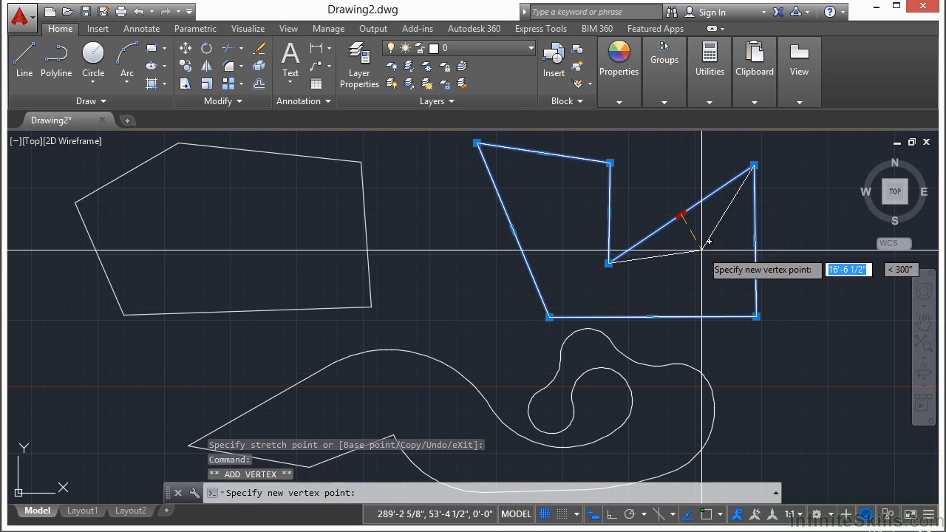
left_click(702, 249)
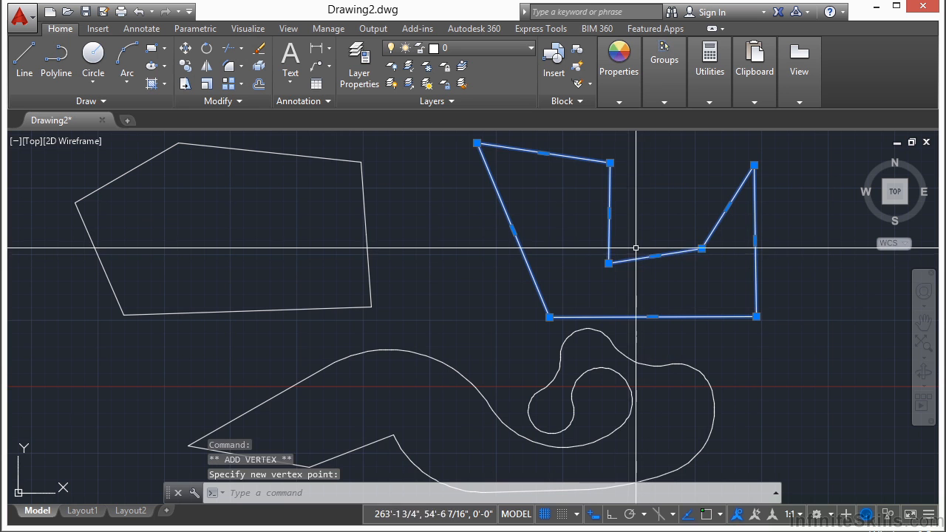
key("Escape")
Add a vertex to the curved polyline's concave arc right of its upper hump, placing it above the arc as a pointed peak
left_click(650, 365)
middle_click_drag(644, 388, 640, 329)
mouse_move(636, 304)
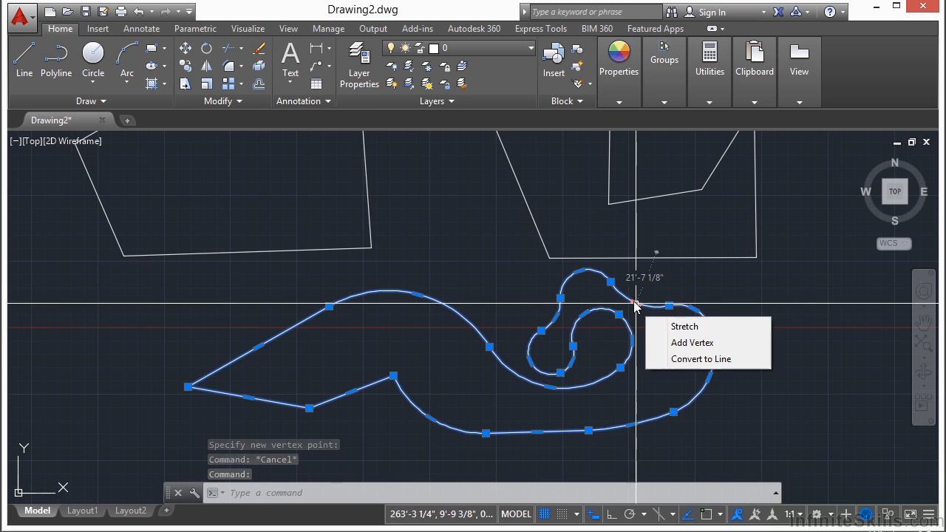
left_click(678, 343)
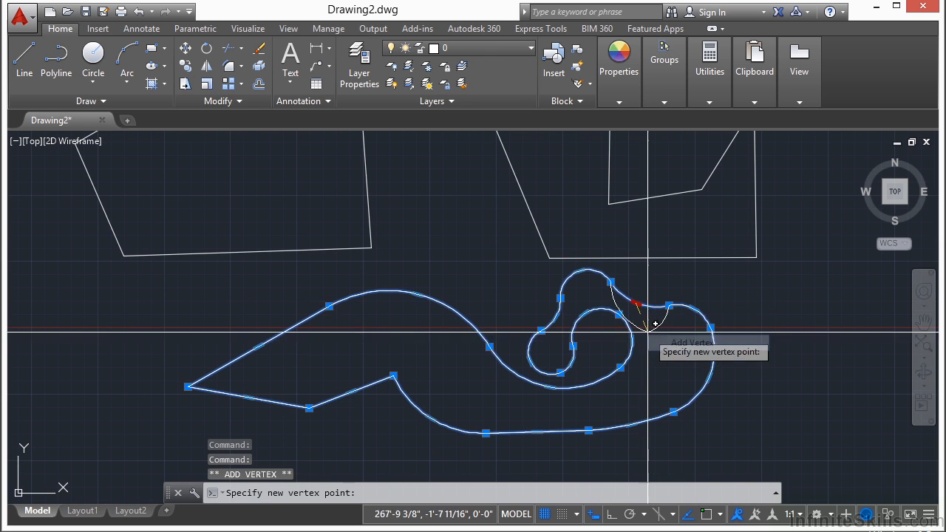
scroll(635, 300, "up", 3)
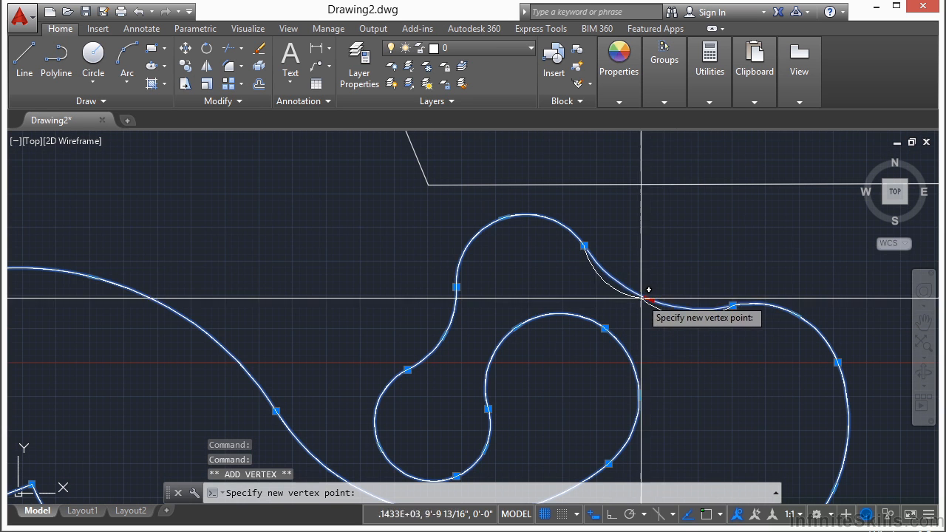
left_click(672, 235)
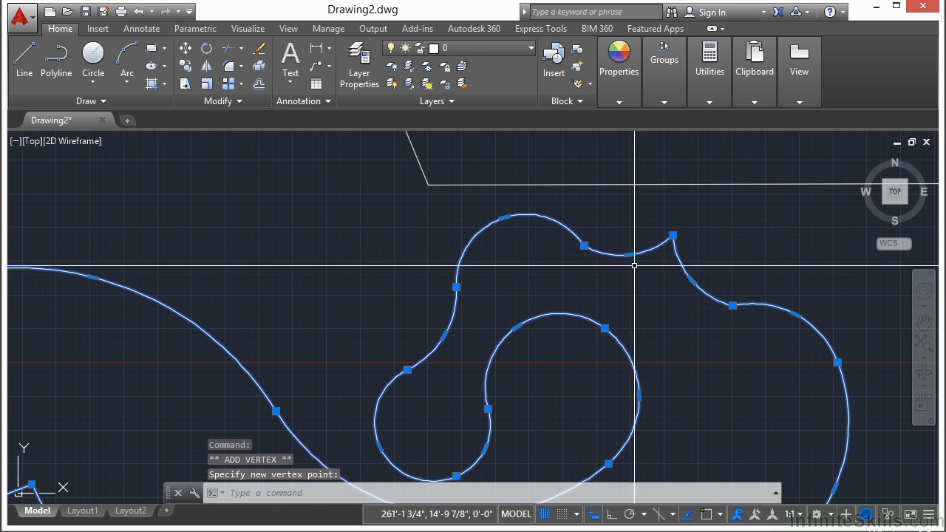
Stretch the vertices on both sides of the new peak, the left one downward and the right one down to the left
left_click(584, 246)
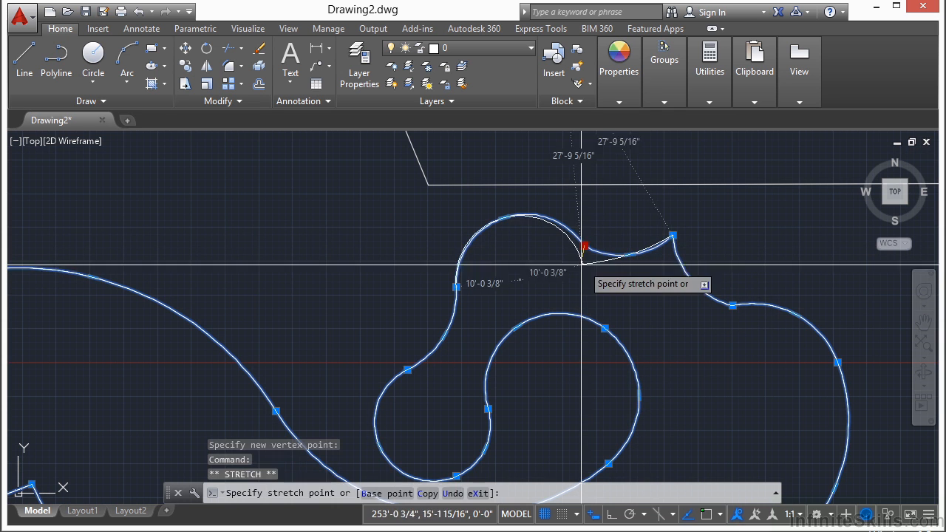
left_click(678, 329)
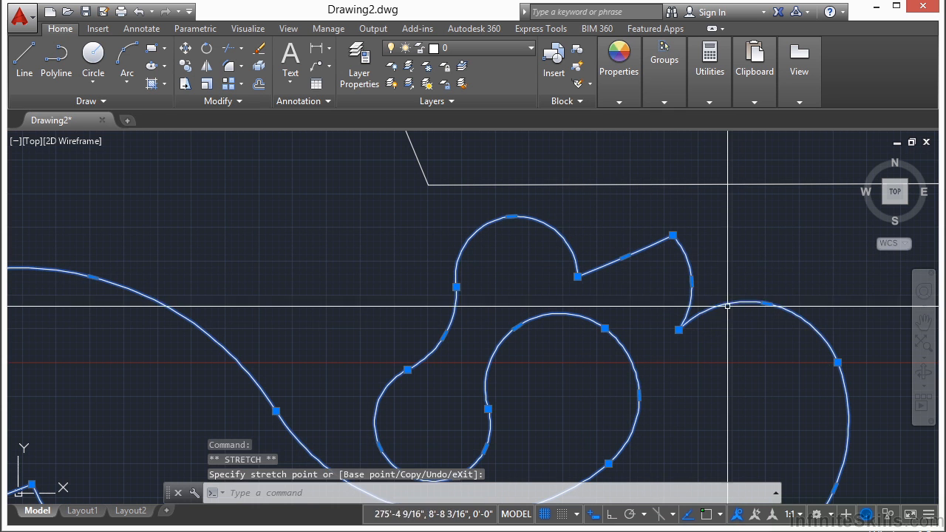
Stretch the peak's two adjoining segments by their midpoints, bowing the right one to the left and the left one upward
left_click(690, 281)
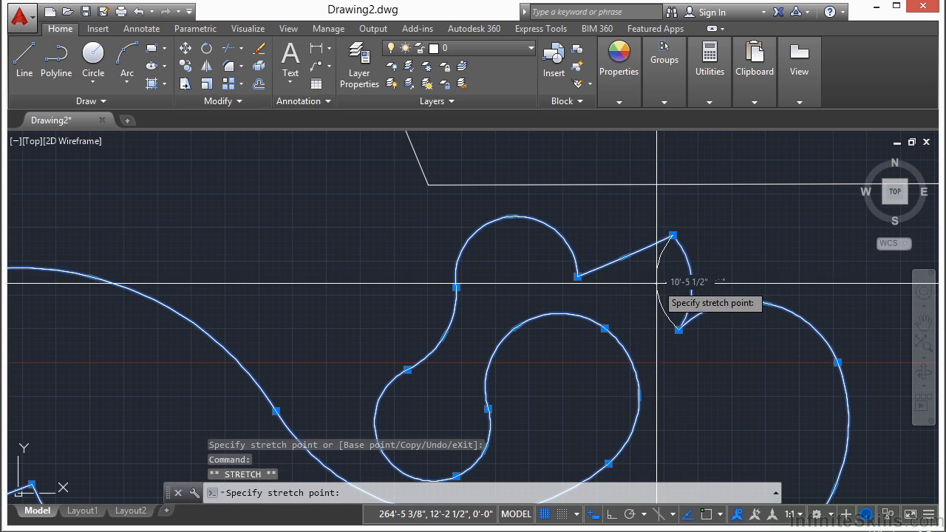
left_click(616, 234)
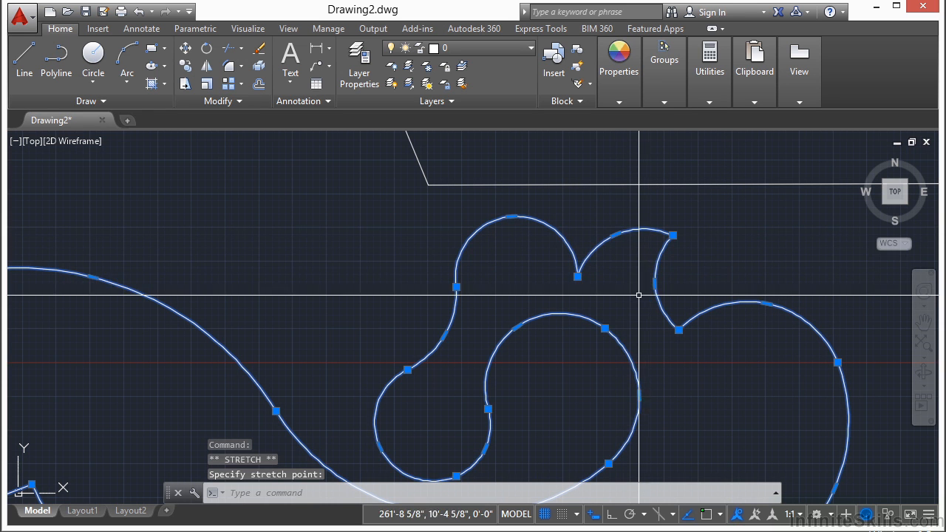
key("Escape")
scroll(614, 305, "down", 2)
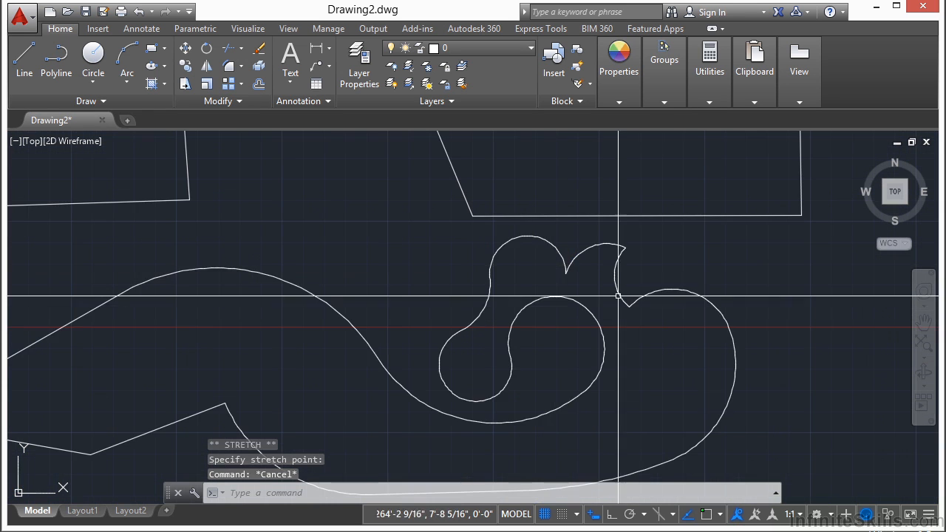
scroll(509, 299, "down", 2)
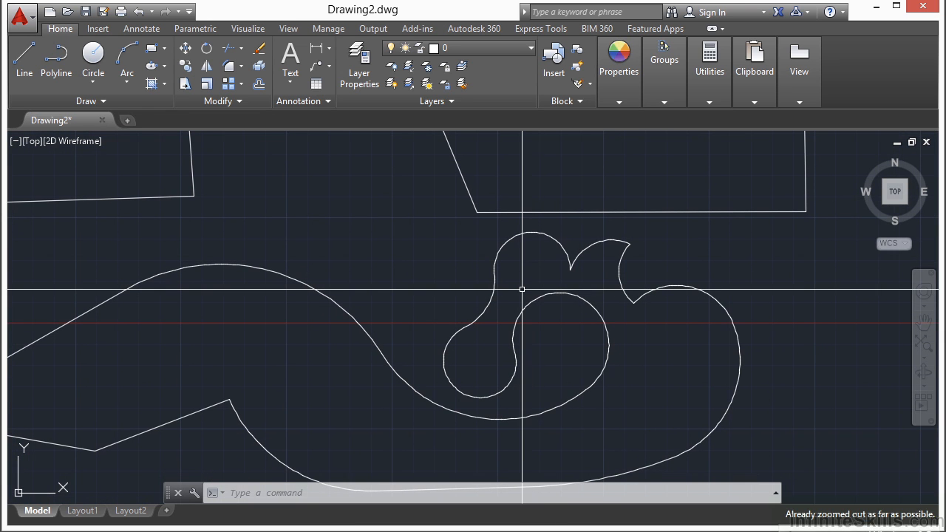